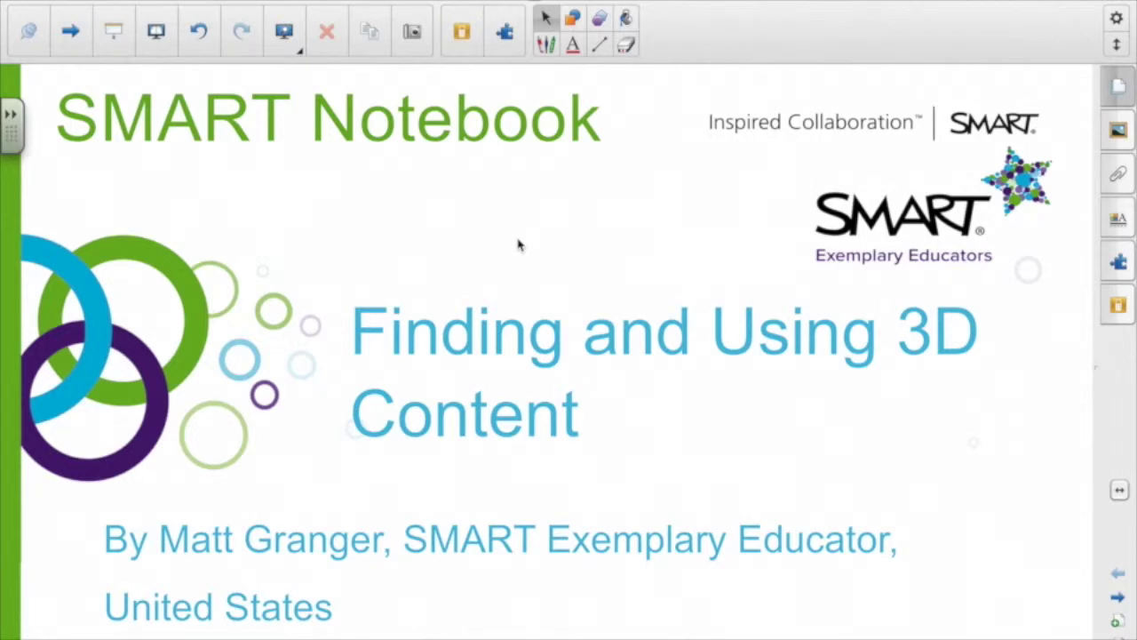
Step: Go to the page on using SMART Exchange content and open the SMART Exchange 3D content listing from the gallery's Trimble 3D Warehouse entry
click(1119, 599)
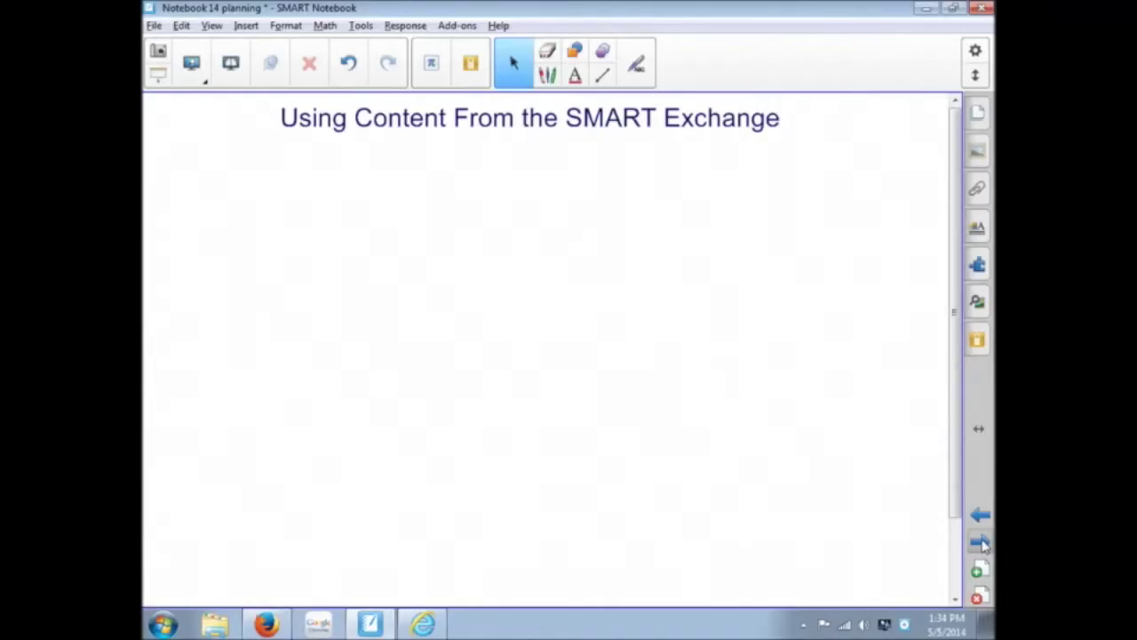
click(978, 153)
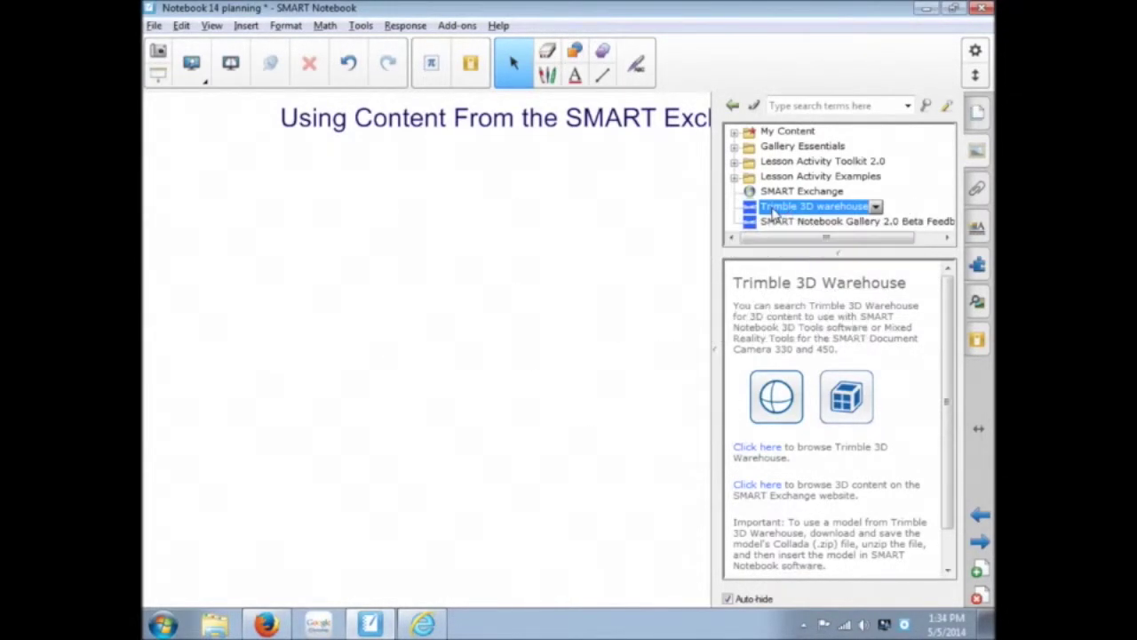
click(757, 484)
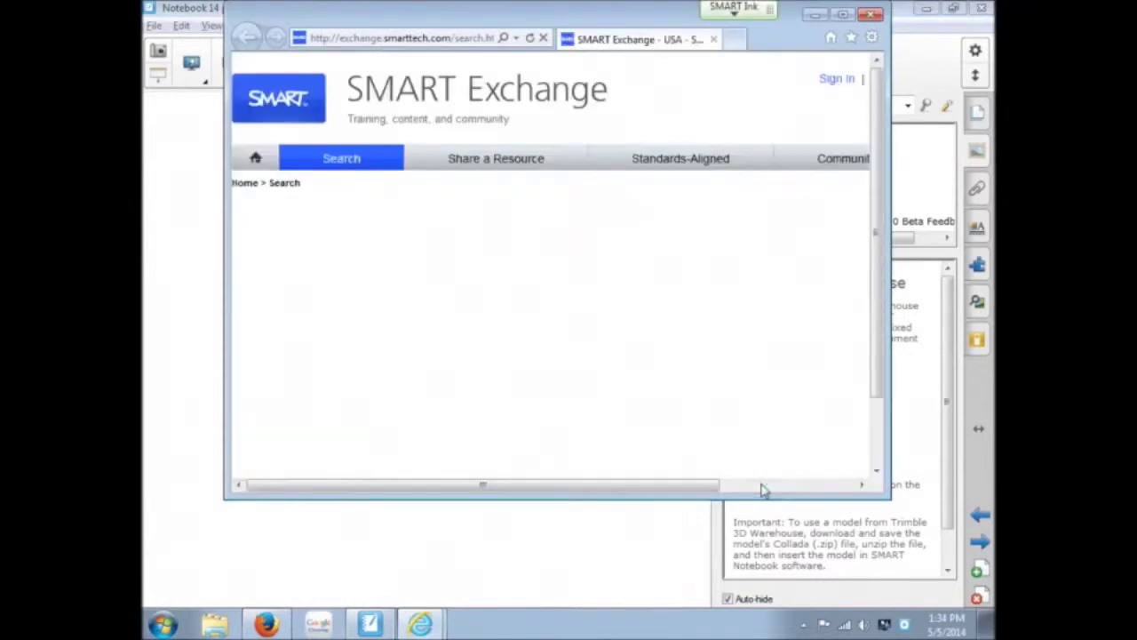
click(842, 14)
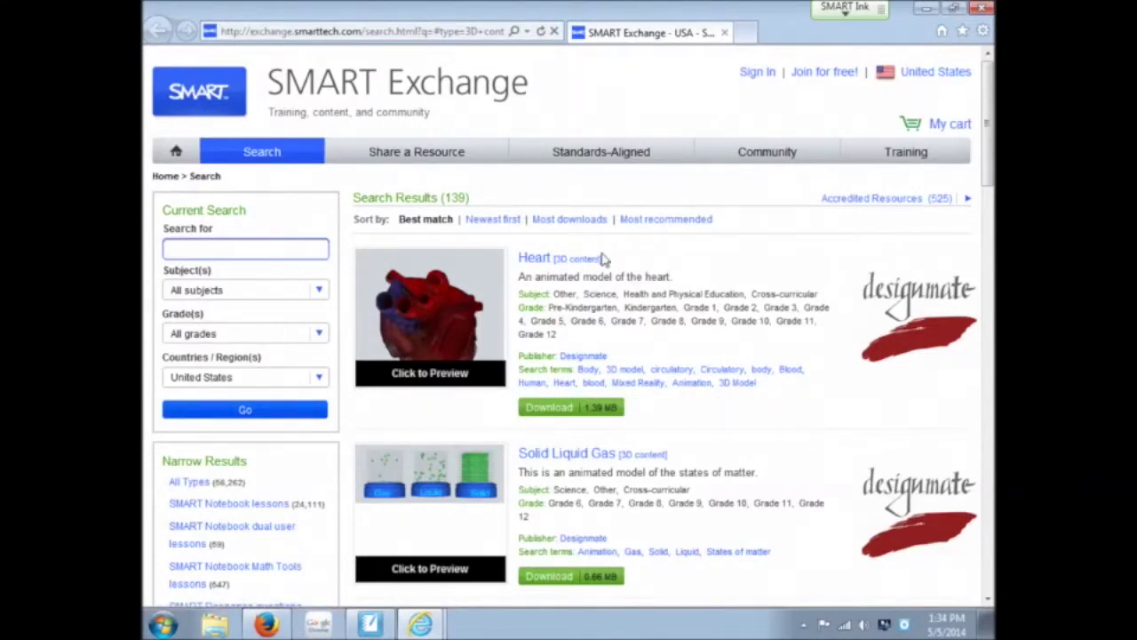
Step: Sign in to SMART Exchange, download the animated Heart 3D model and open it in SMART Notebook
click(181, 252)
mouse_move(989, 111)
mouse_down()
mouse_move(986, 537)
mouse_move(985, 131)
mouse_up()
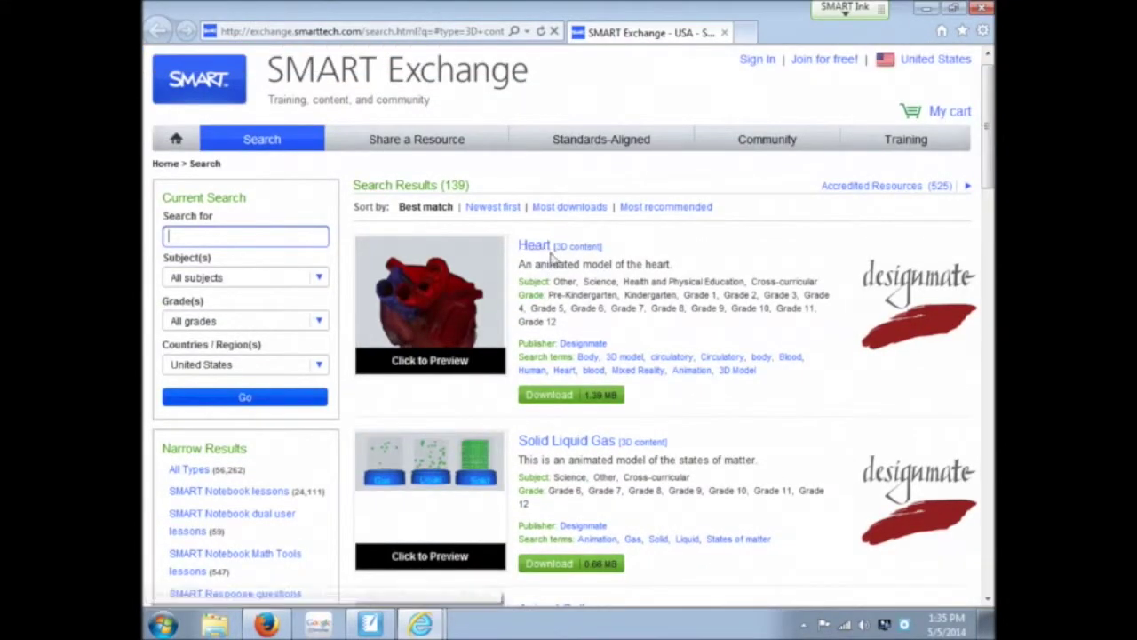
click(542, 396)
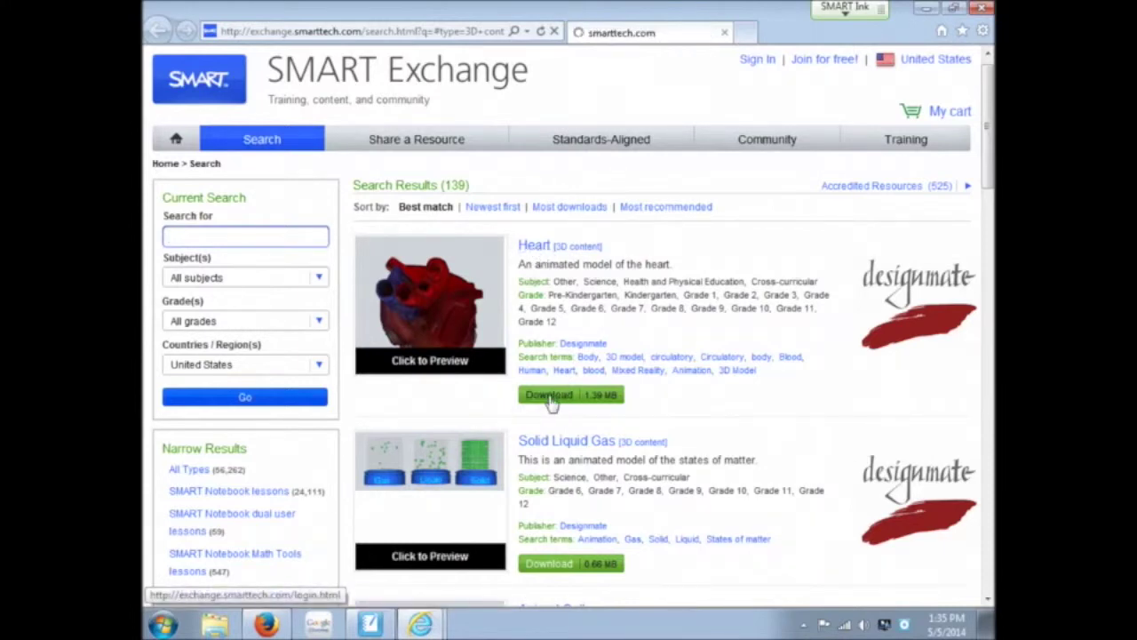
click(190, 314)
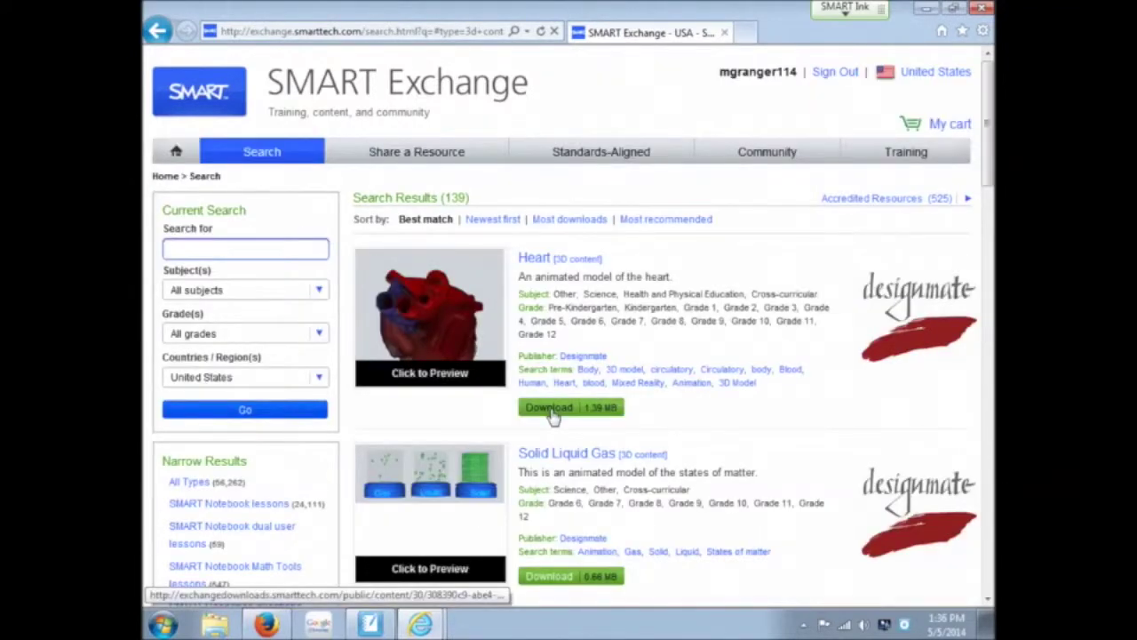
click(549, 408)
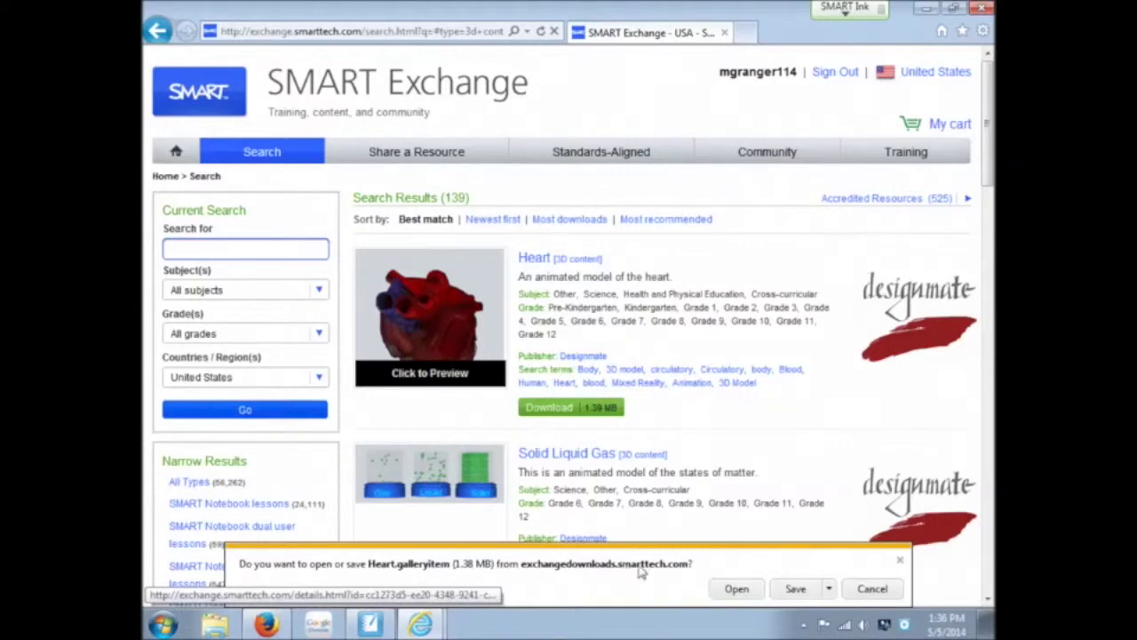
click(736, 589)
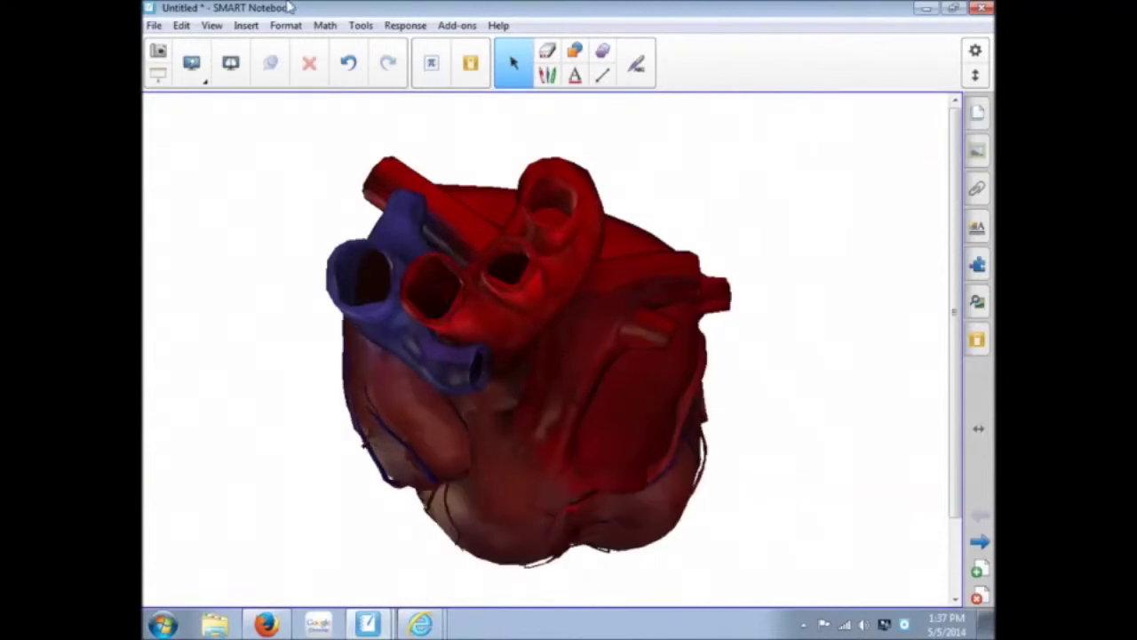
Step: Save the notebook with the heart model to the Desktop as "3d heart"
click(153, 25)
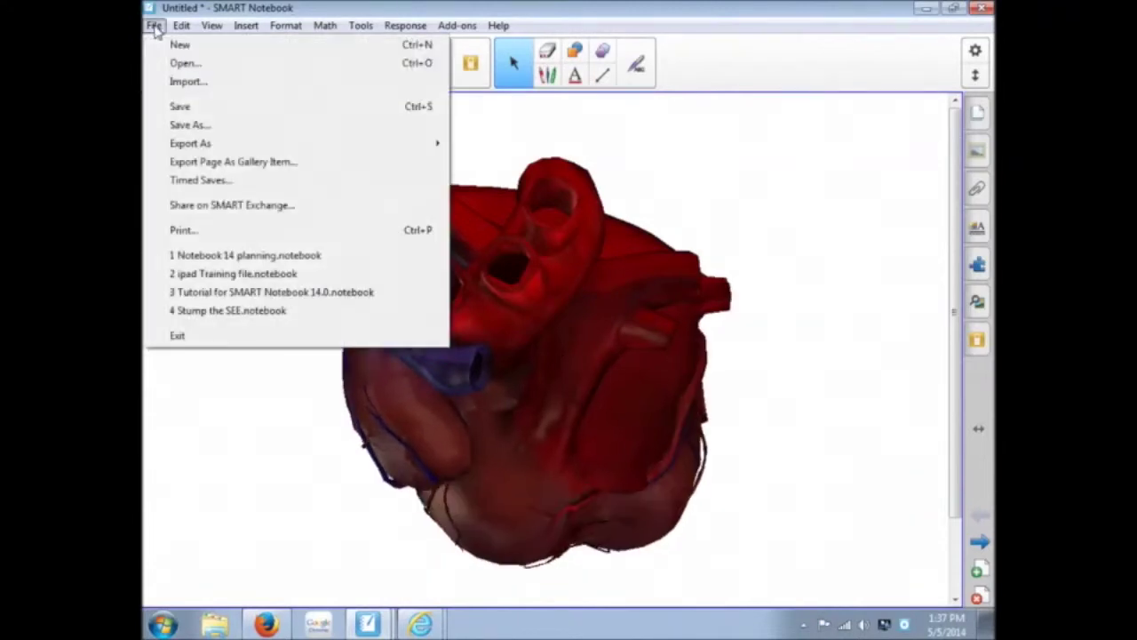
click(173, 122)
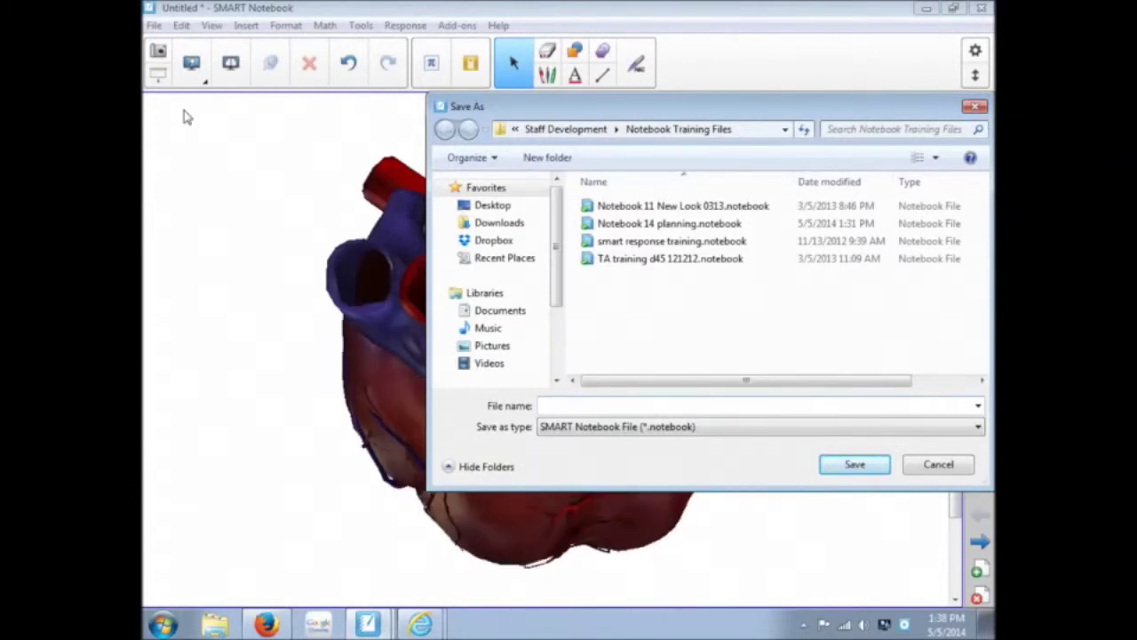
text(3d heart)
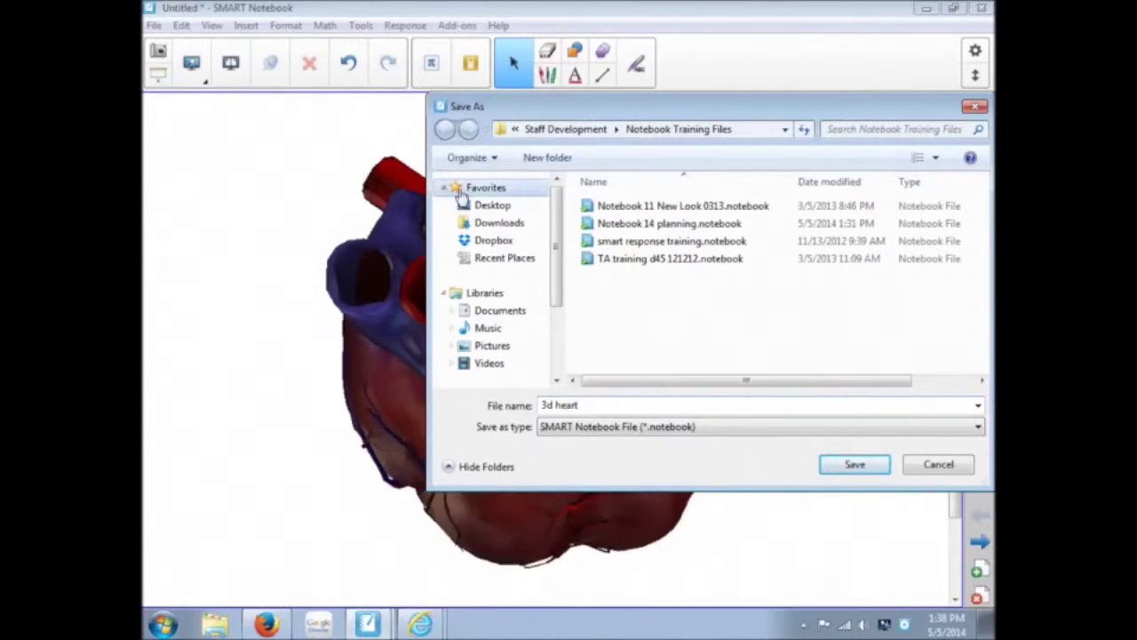
click(490, 207)
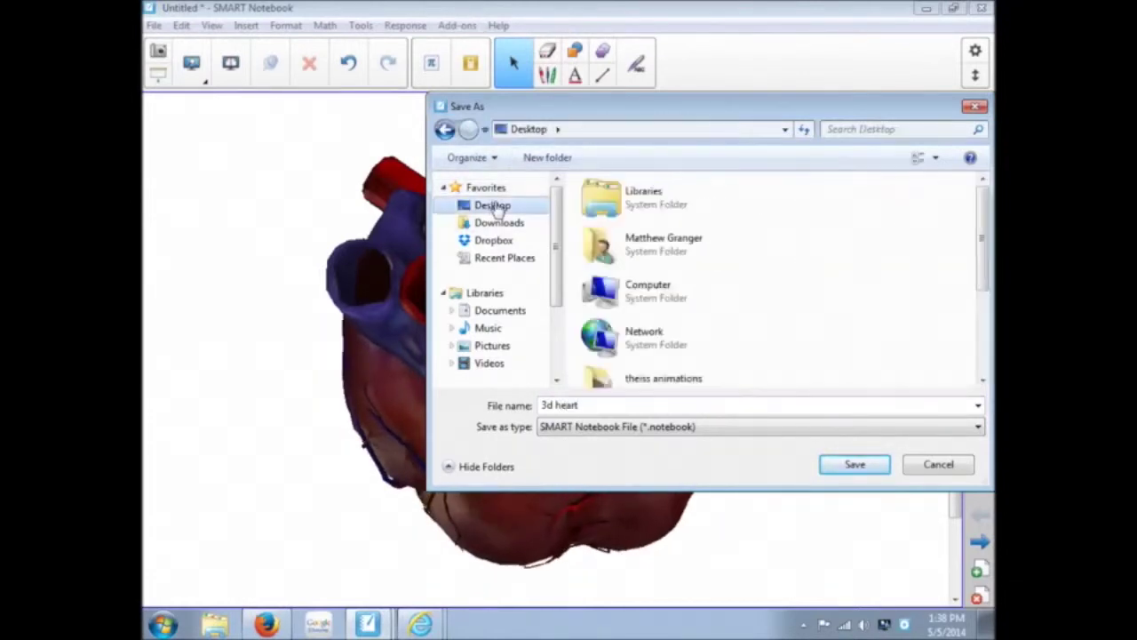
key(Return)
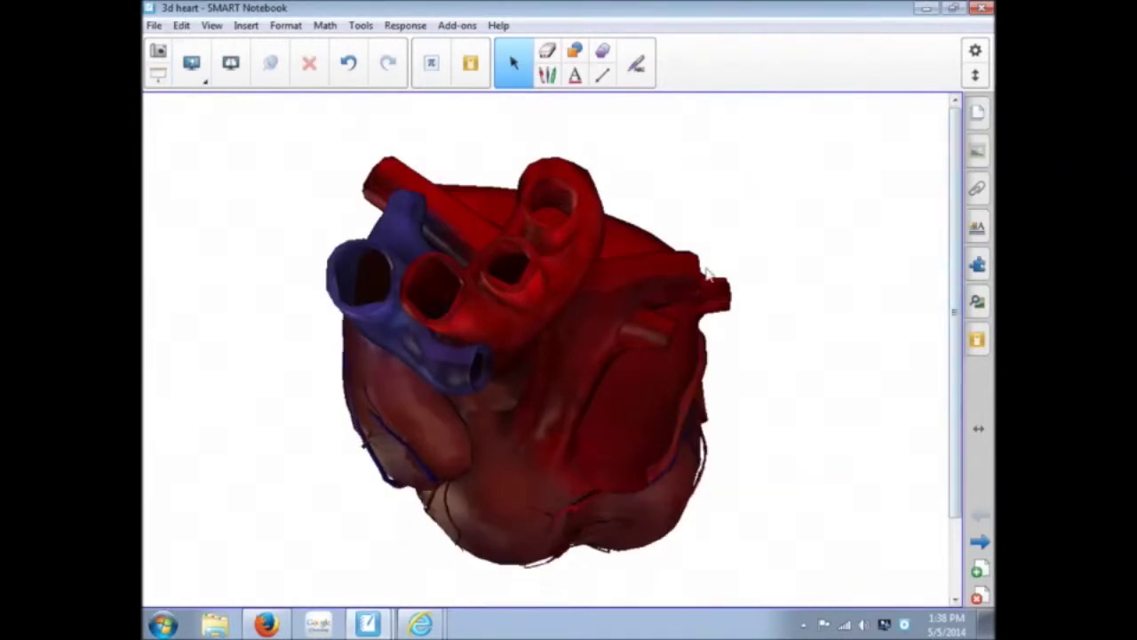
Step: Add the heart model from the page to the 3D Content folder under My Content in the gallery
click(977, 151)
click(779, 132)
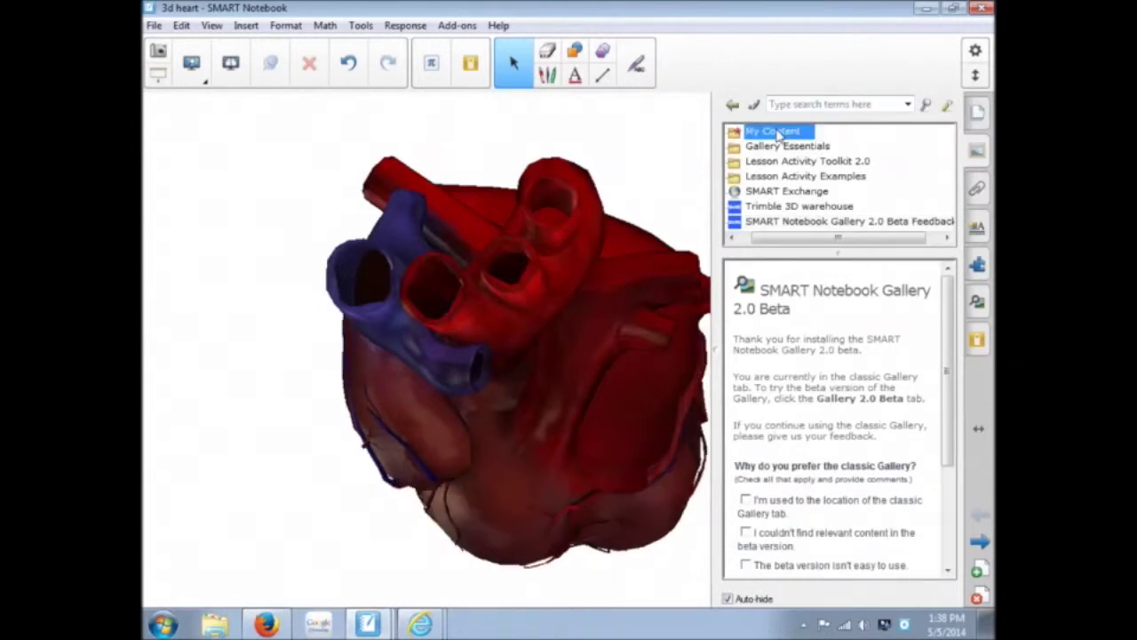
click(782, 145)
click(779, 131)
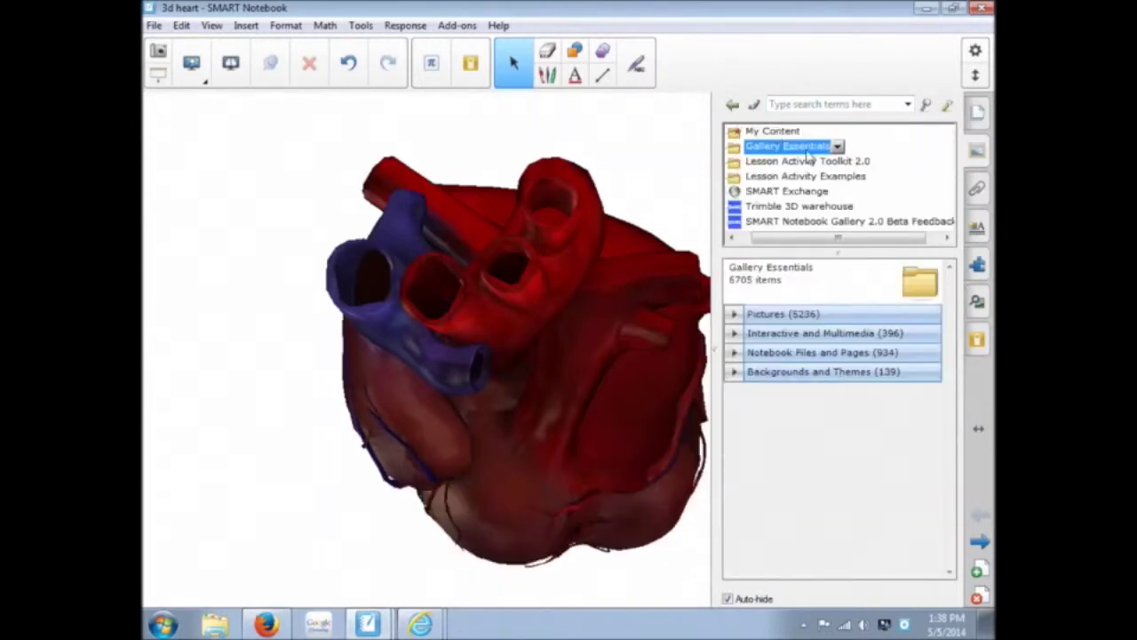
click(781, 131)
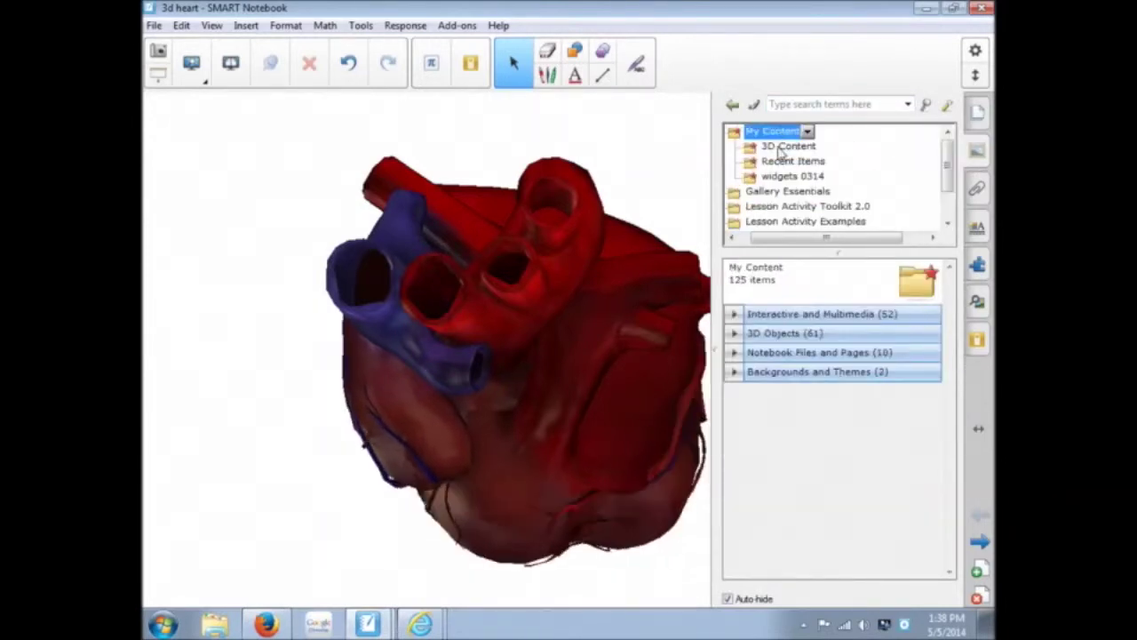
click(786, 147)
click(592, 324)
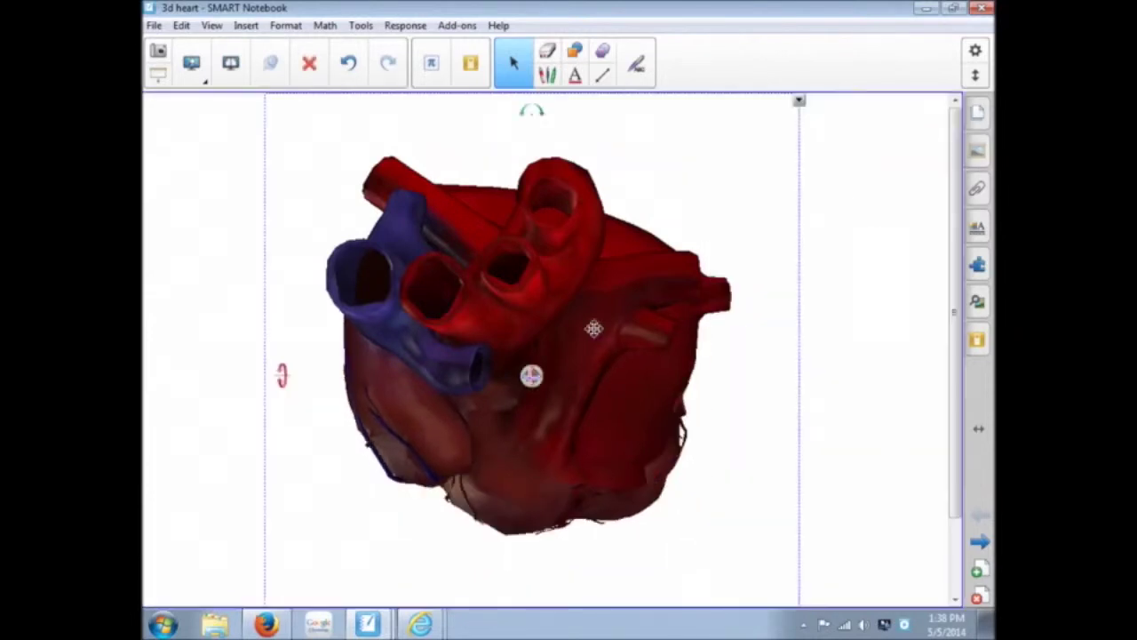
drag(691, 277, 808, 154)
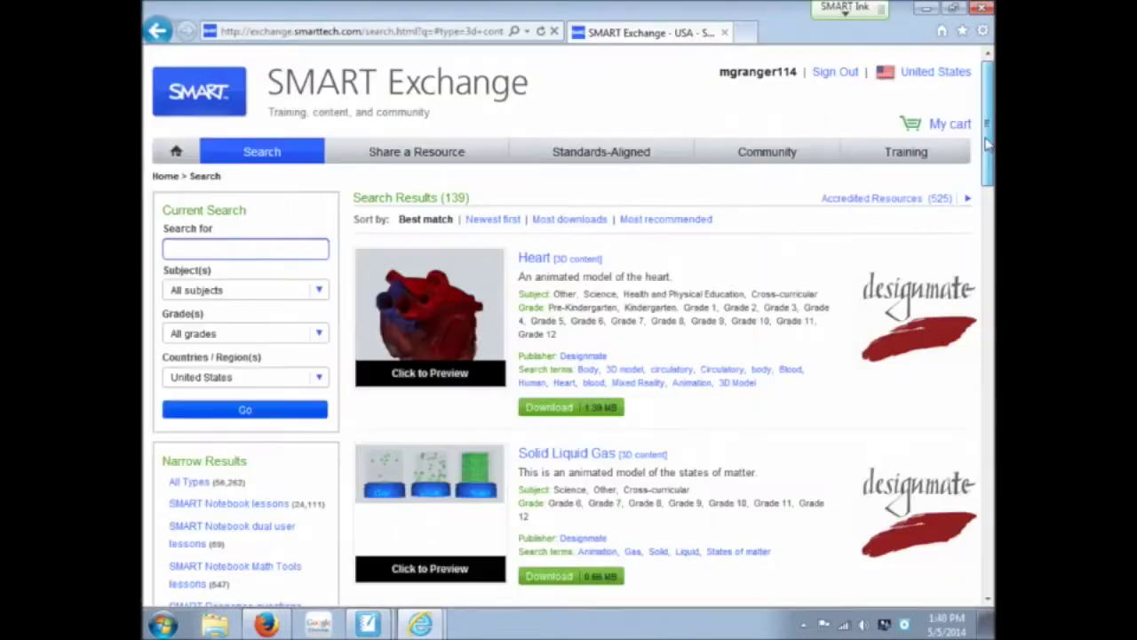
Step: Browse the 3D content results on SMART Exchange, looking through result pages 1, 8, 12 and 14
scroll(986, 303, down, 10)
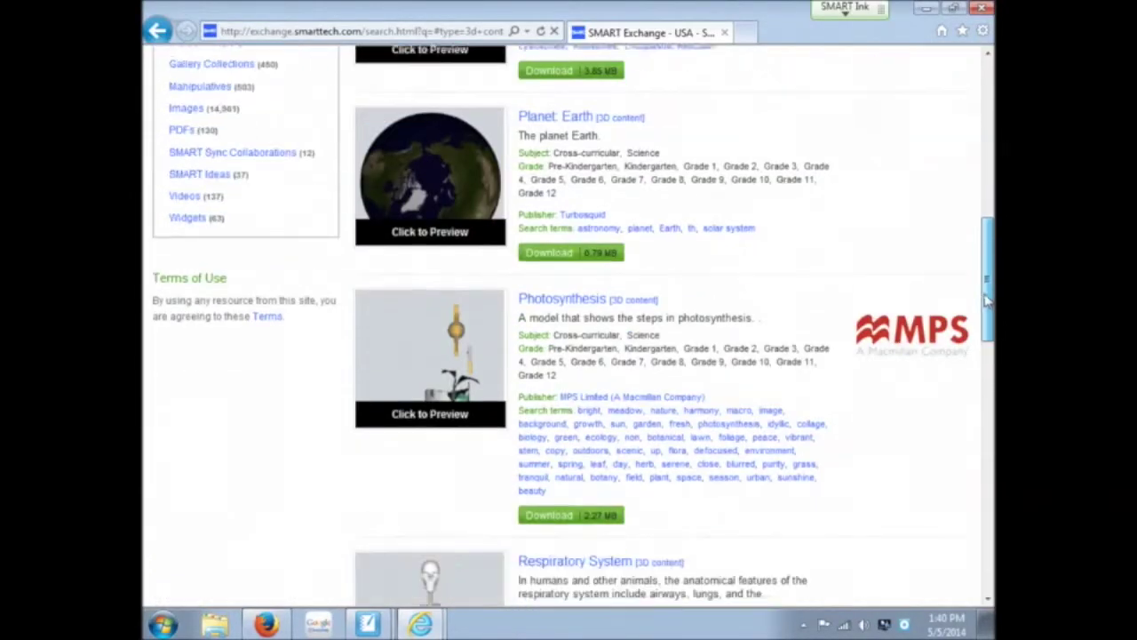
drag(986, 302, 986, 524)
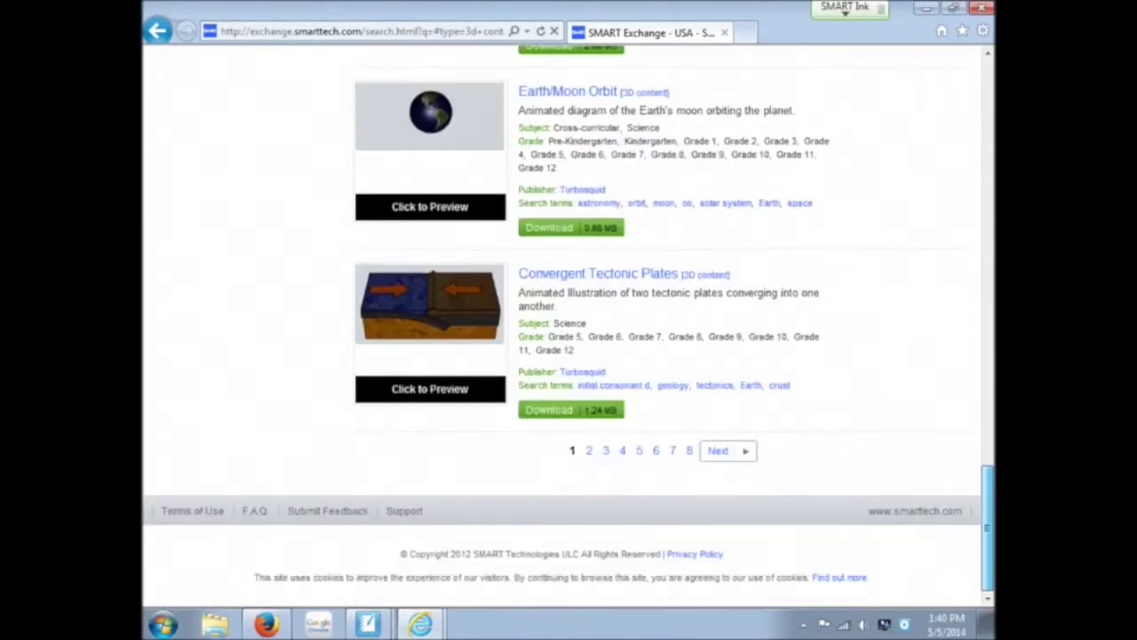
click(689, 454)
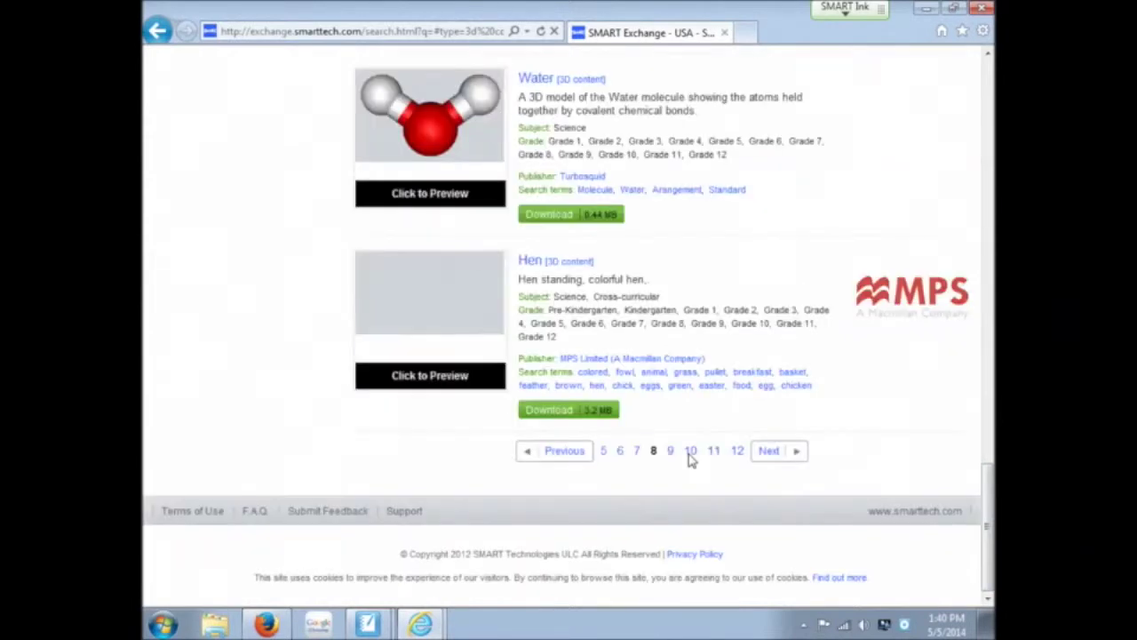
click(738, 452)
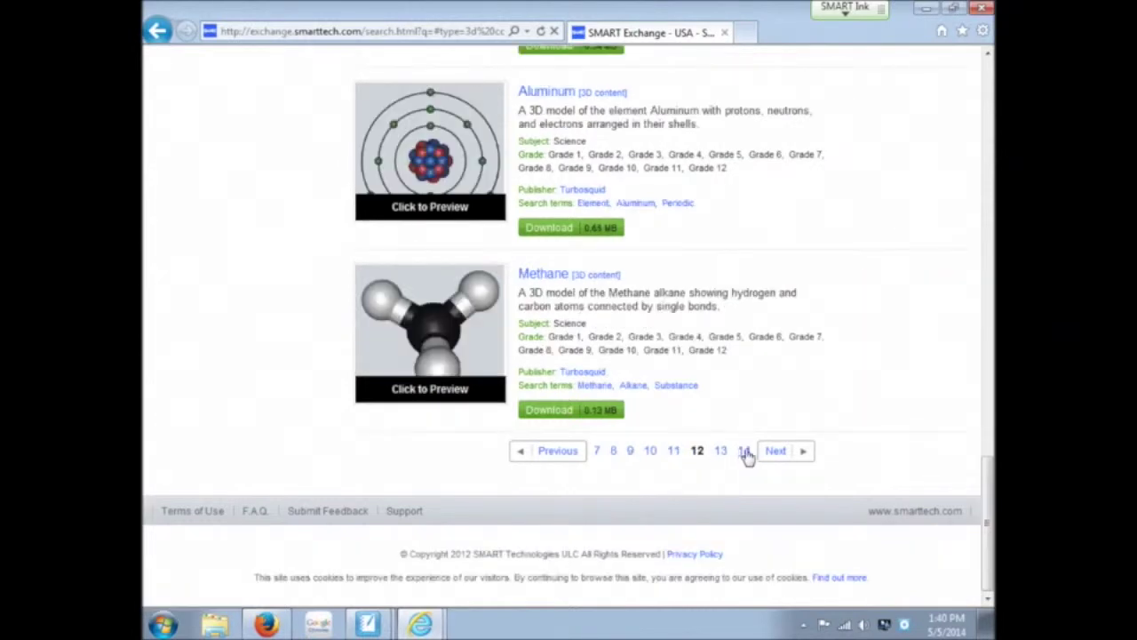
click(745, 452)
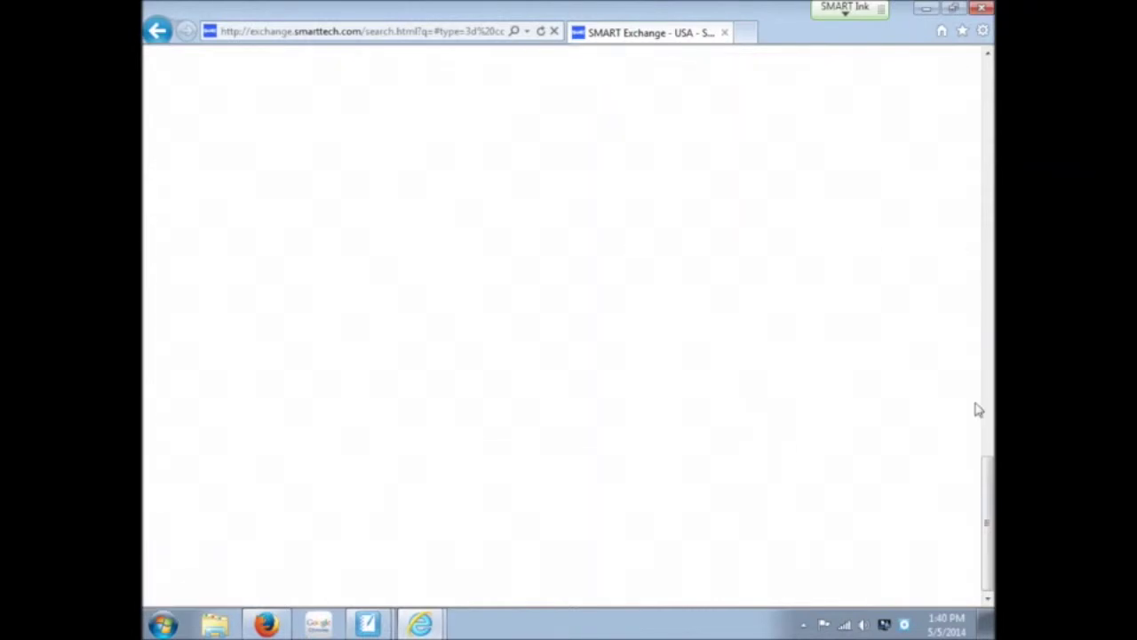
scroll(988, 469, up, 2)
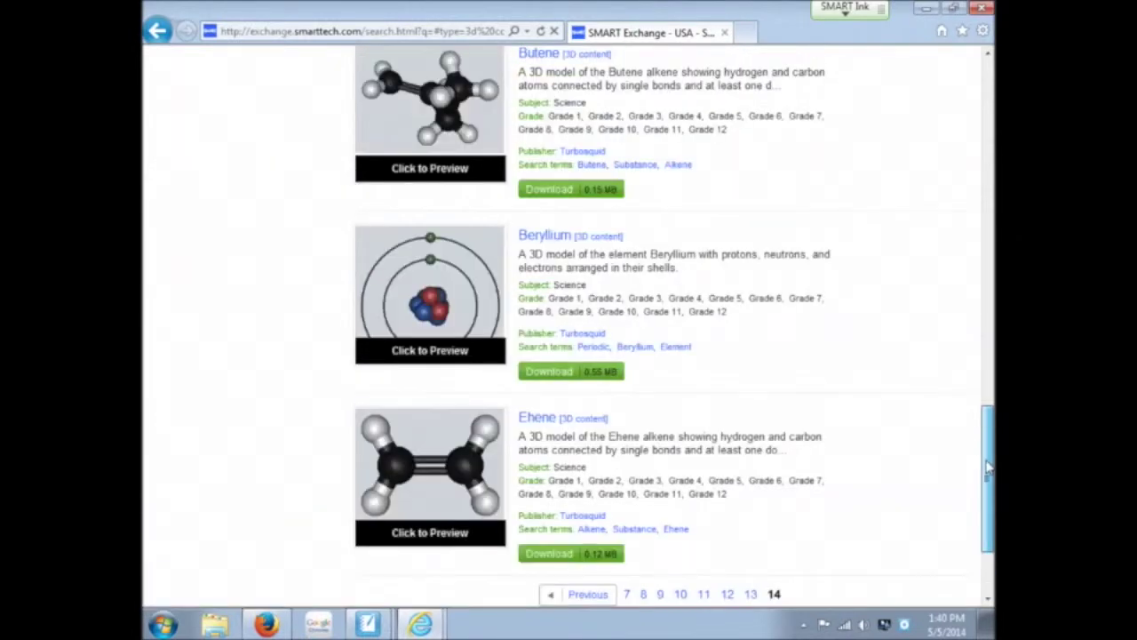
drag(989, 468, 969, 105)
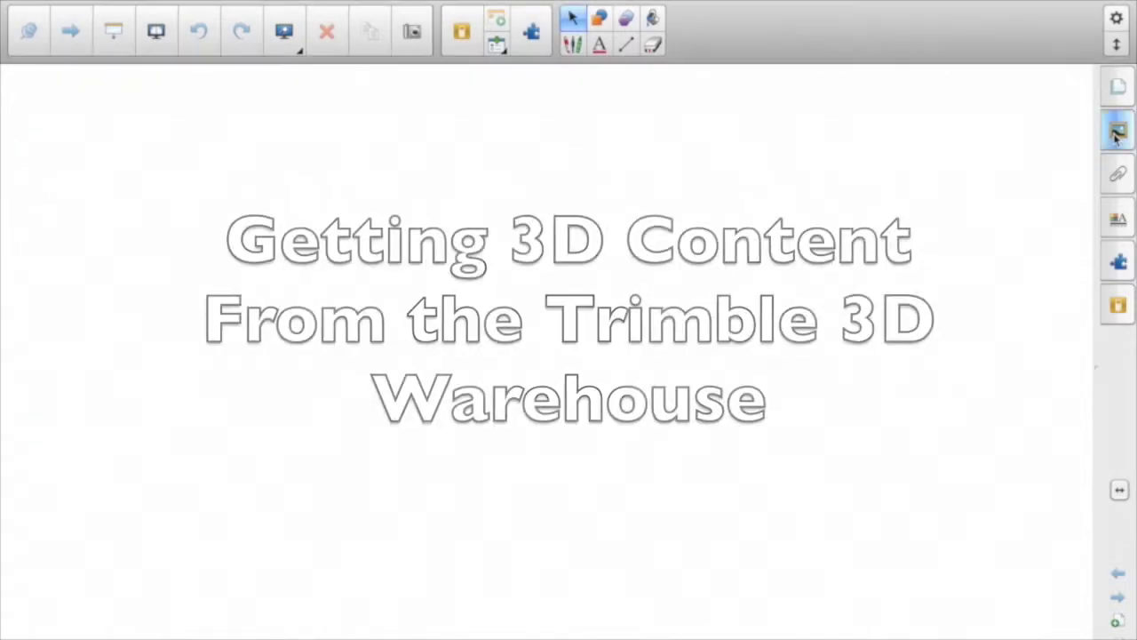
Step: Open the Trimble 3D Warehouse website from the gallery and download the featured bridge model "Puente de las Oblatas. - Pamplona, España"
click(1117, 131)
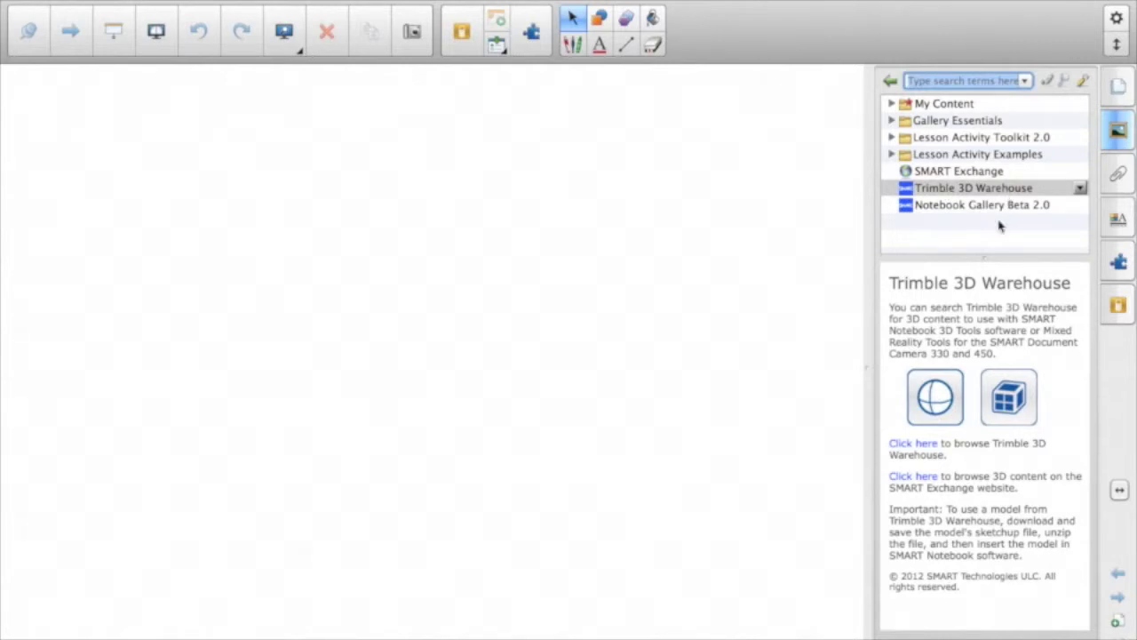
click(913, 444)
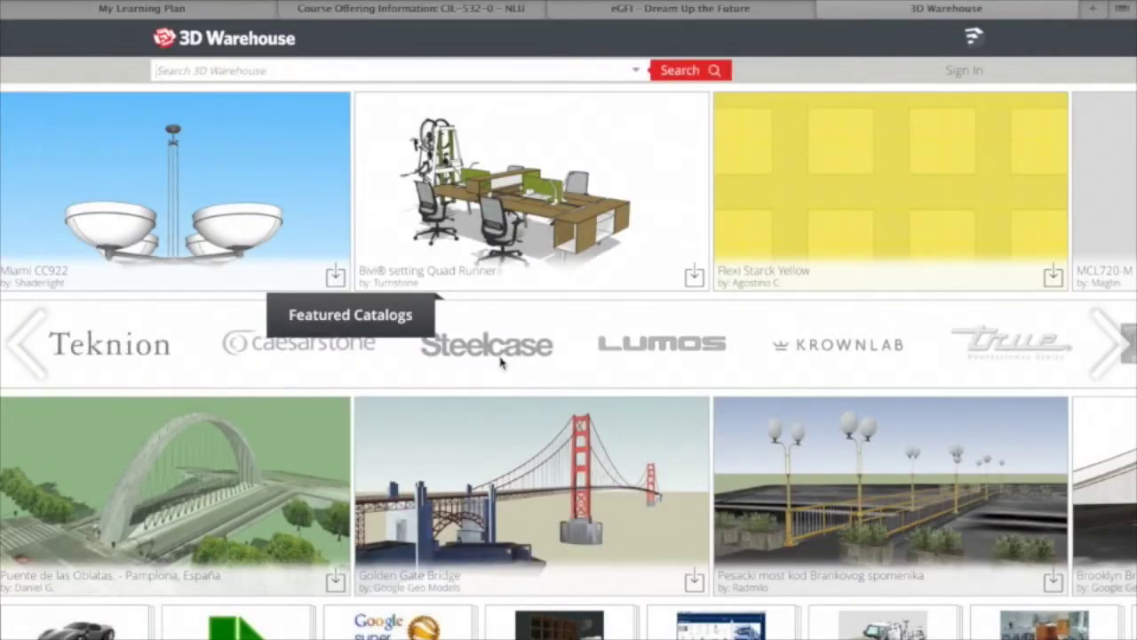
scroll(500, 361, down, 3)
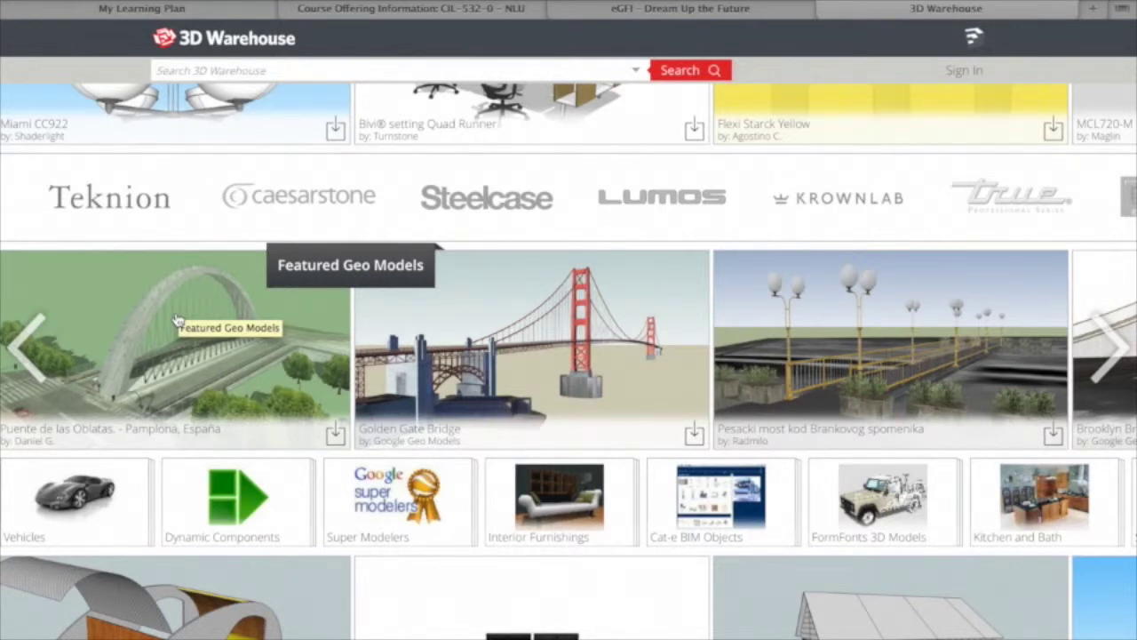
click(176, 321)
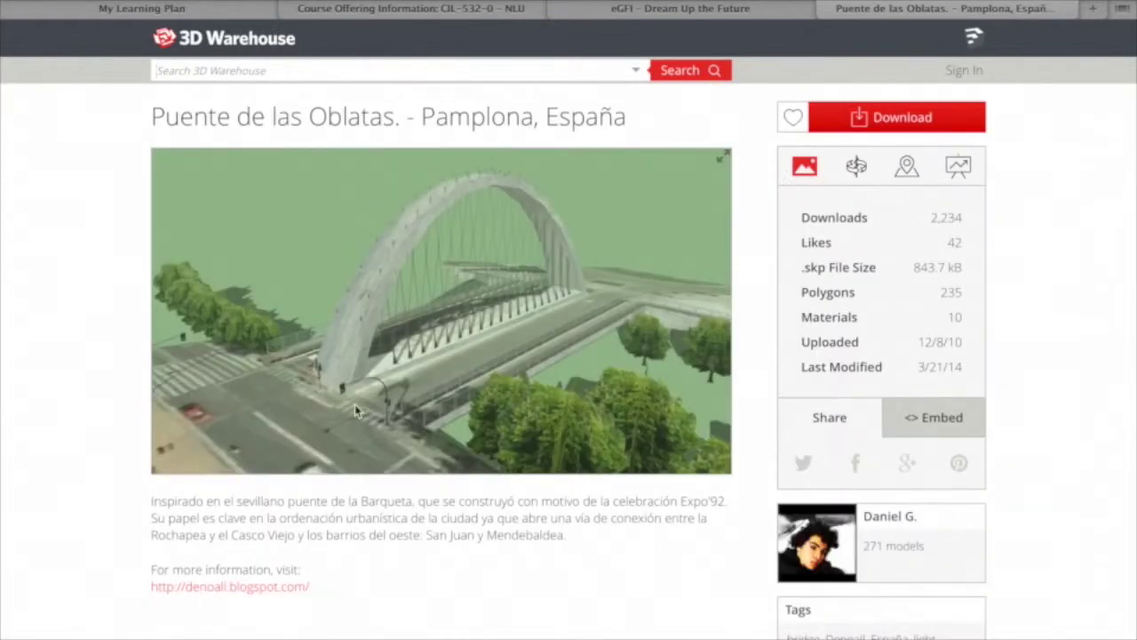
click(860, 120)
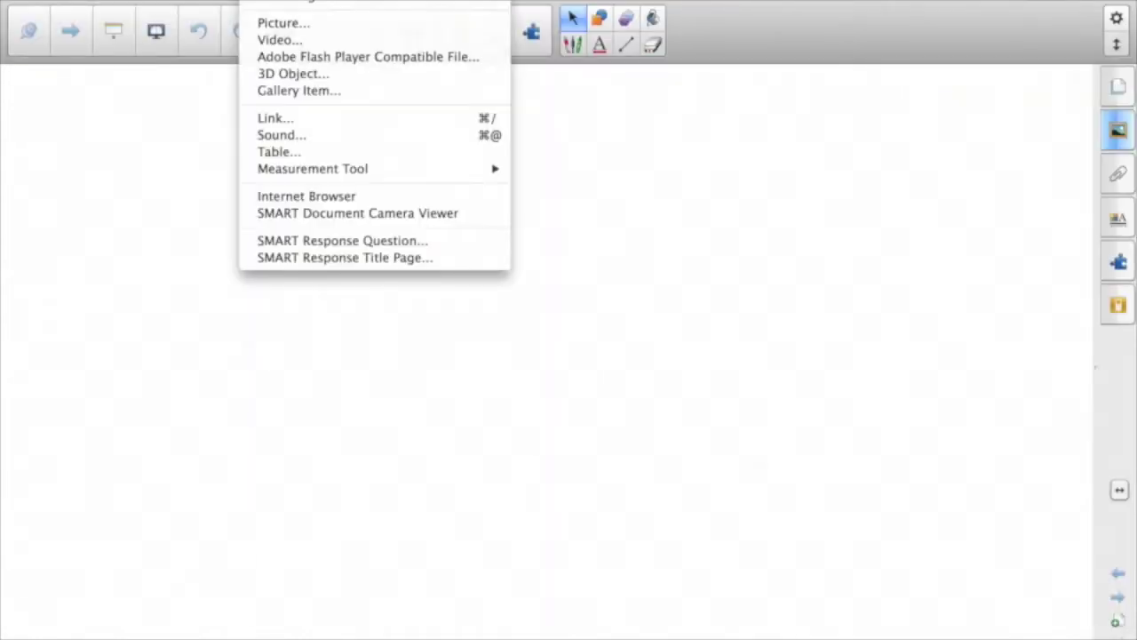
Step: Insert the 3D object "Puente-de-las-Oblatas-(1).skp" from the Downloads folder and move the bridge model higher on the page
click(280, 77)
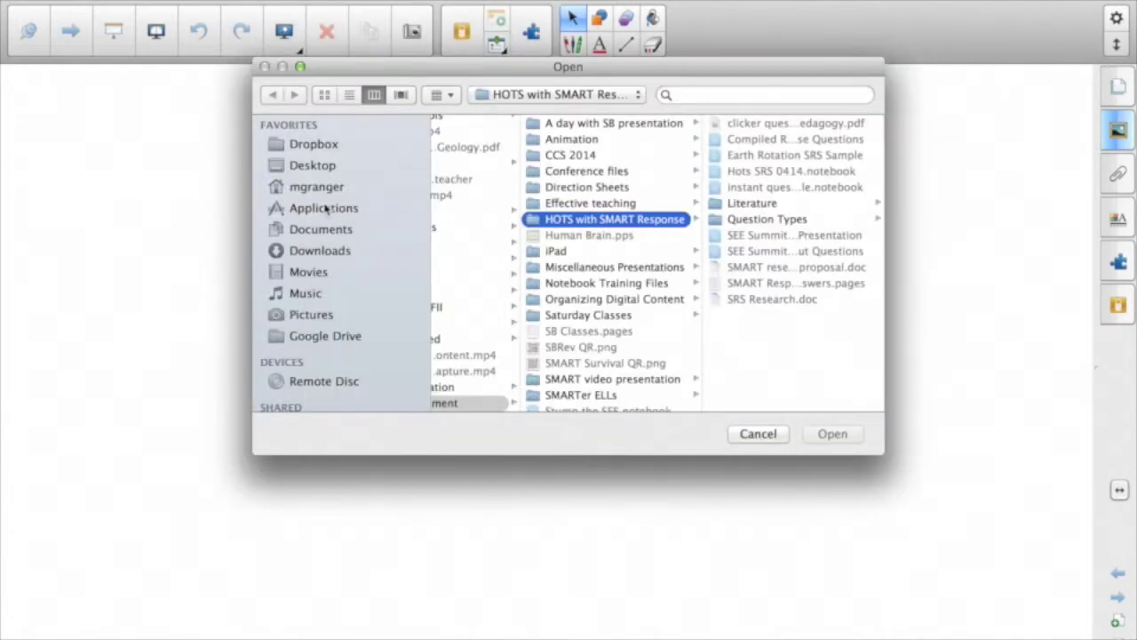
click(313, 252)
scroll(521, 251, down, 3)
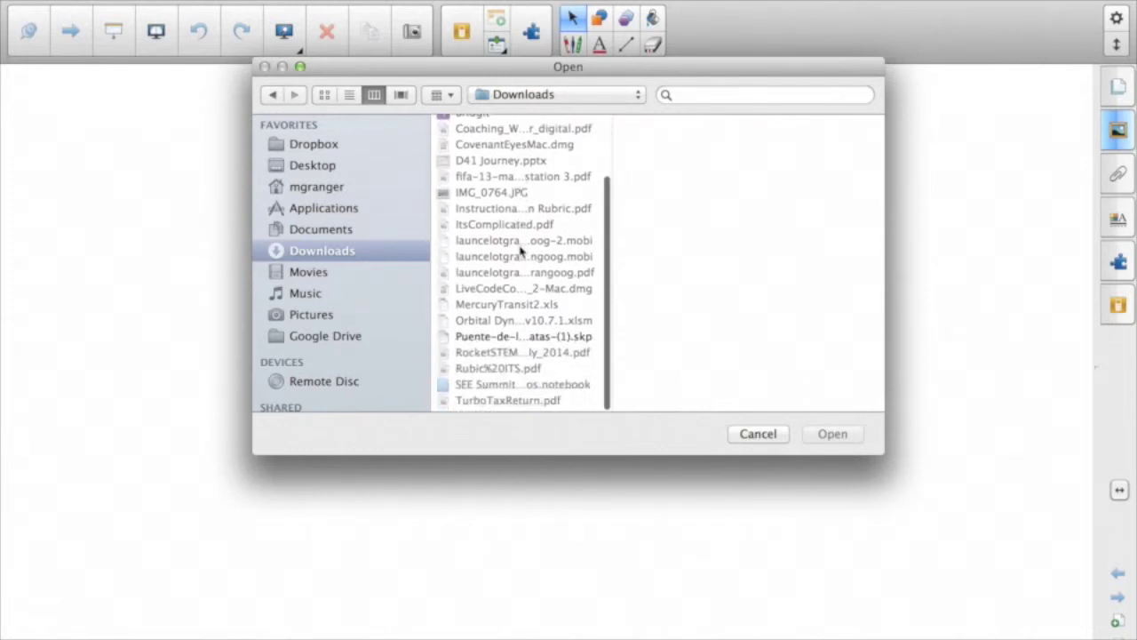
scroll(520, 252, down, 2)
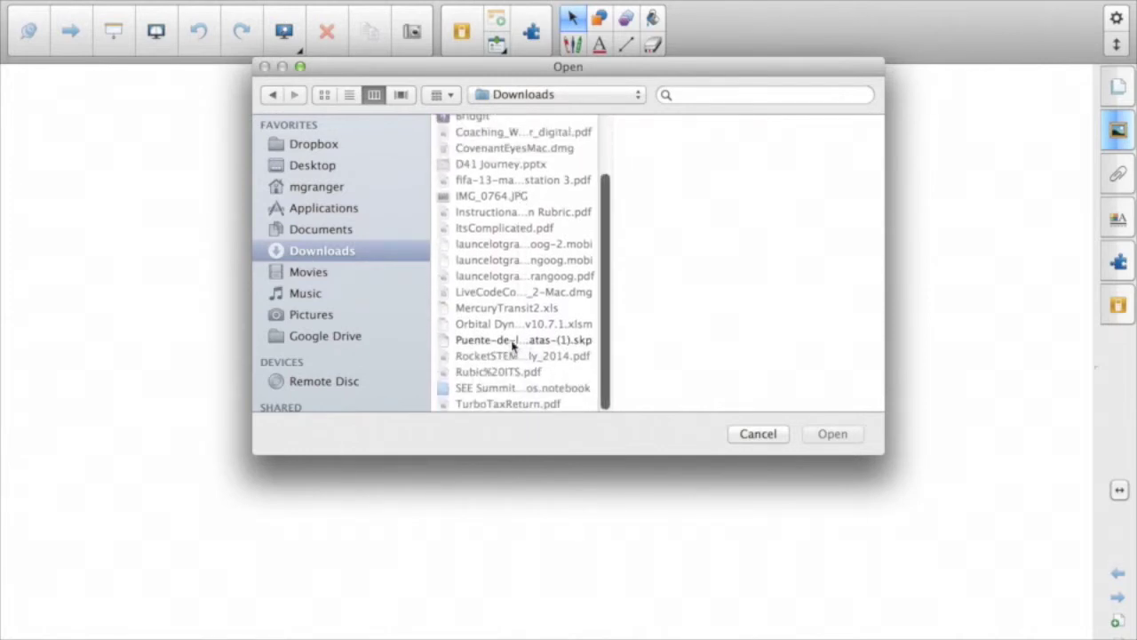
click(513, 342)
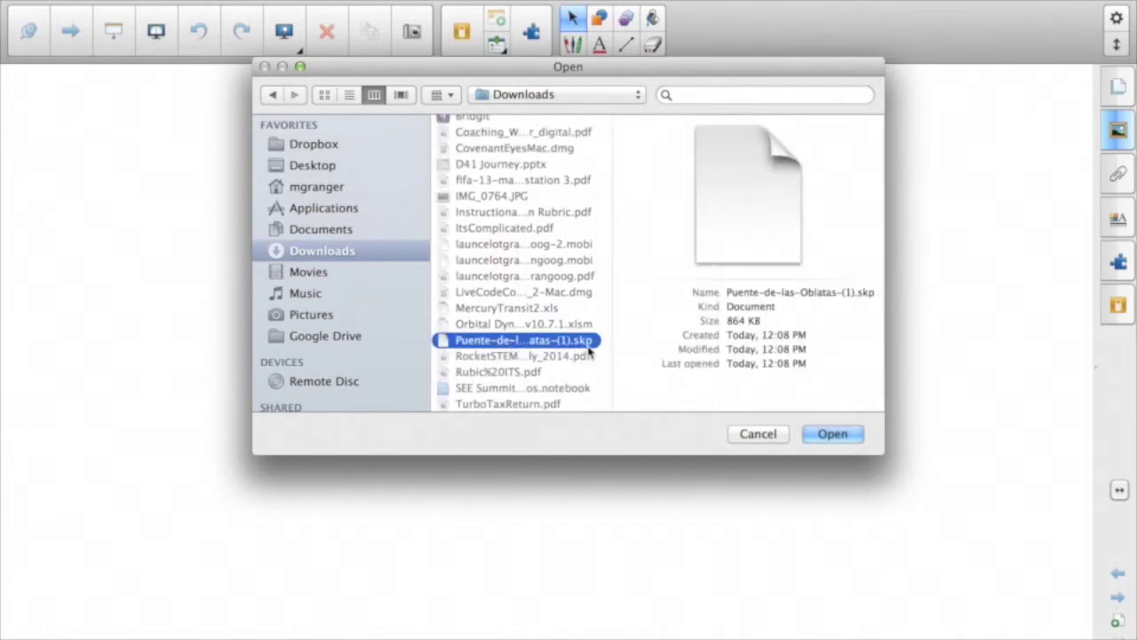
key(Return)
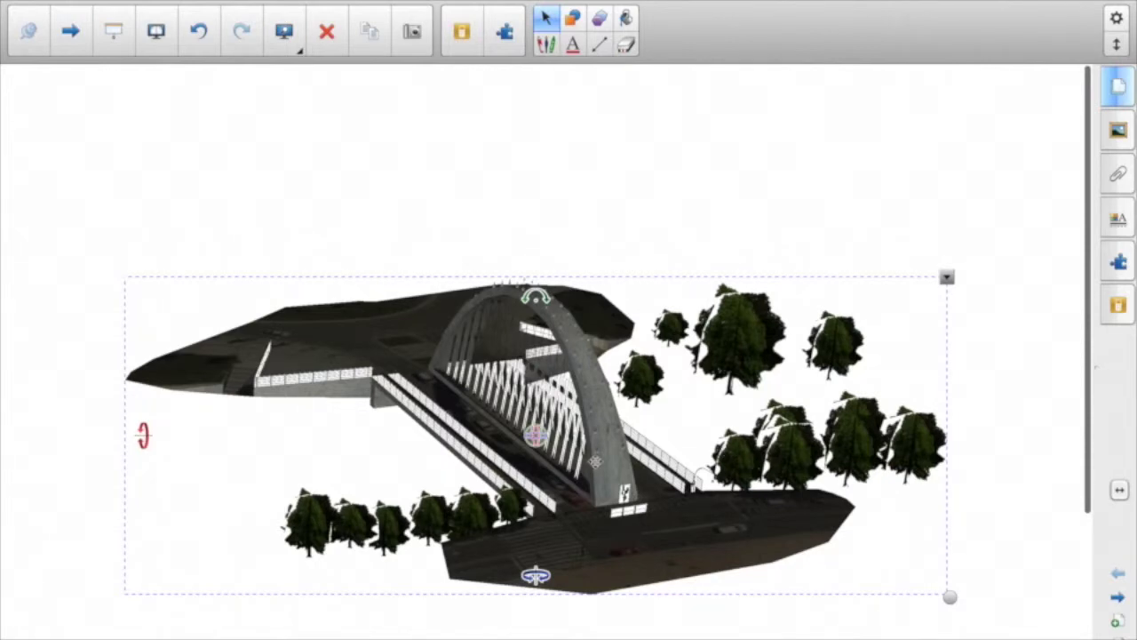
drag(594, 461, 597, 369)
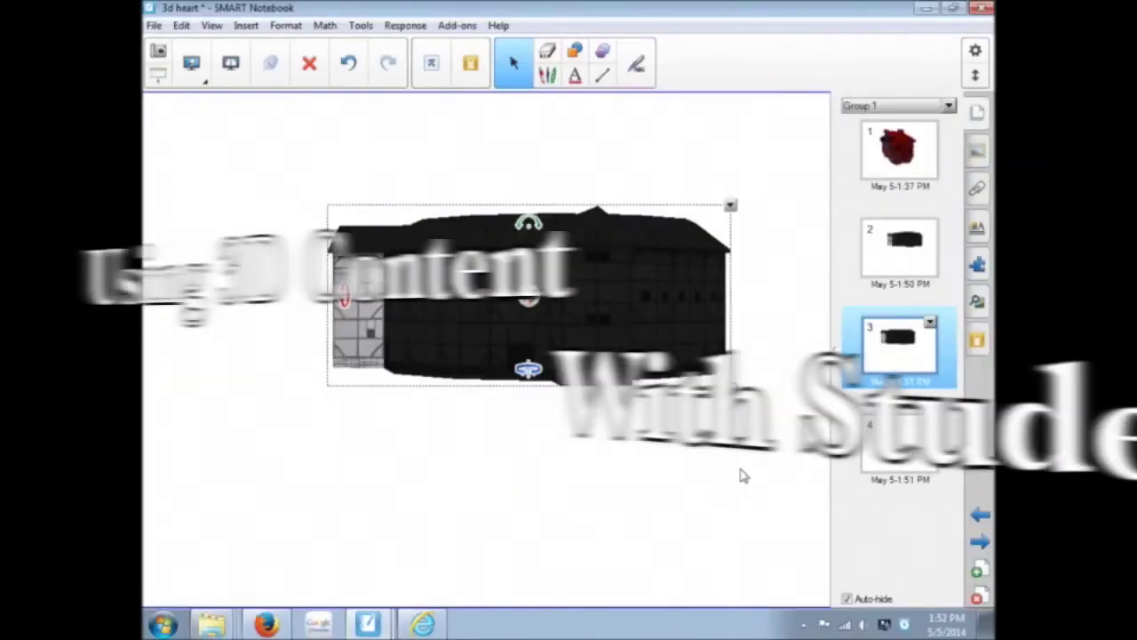
Step: Open page 1 with the heart model, scale the heart down and reposition it near the middle of the page
click(889, 173)
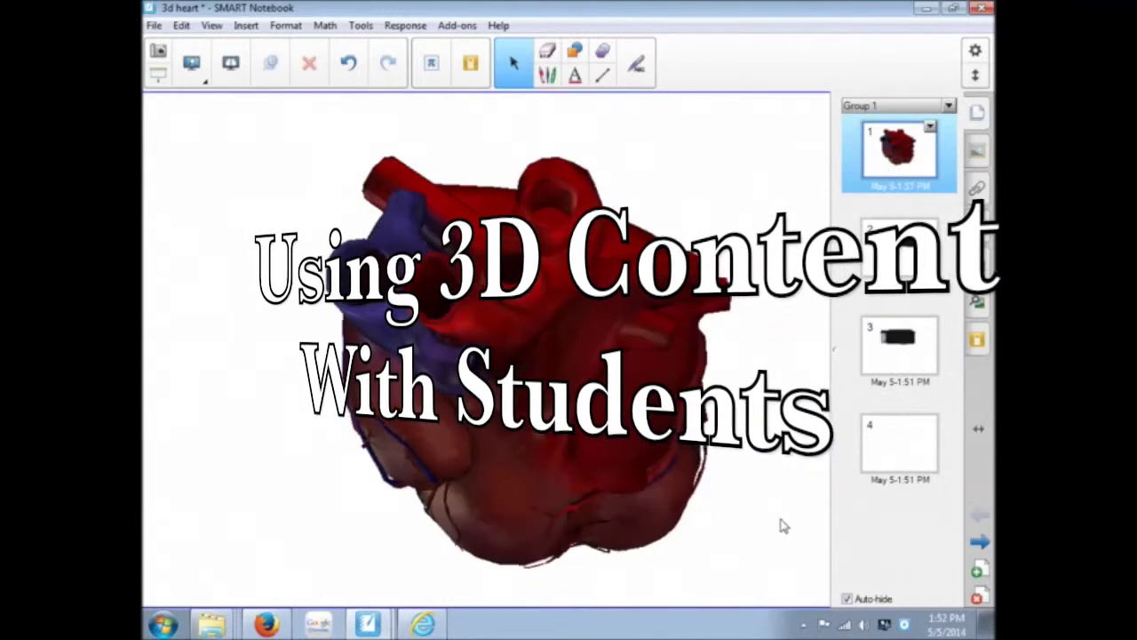
click(579, 348)
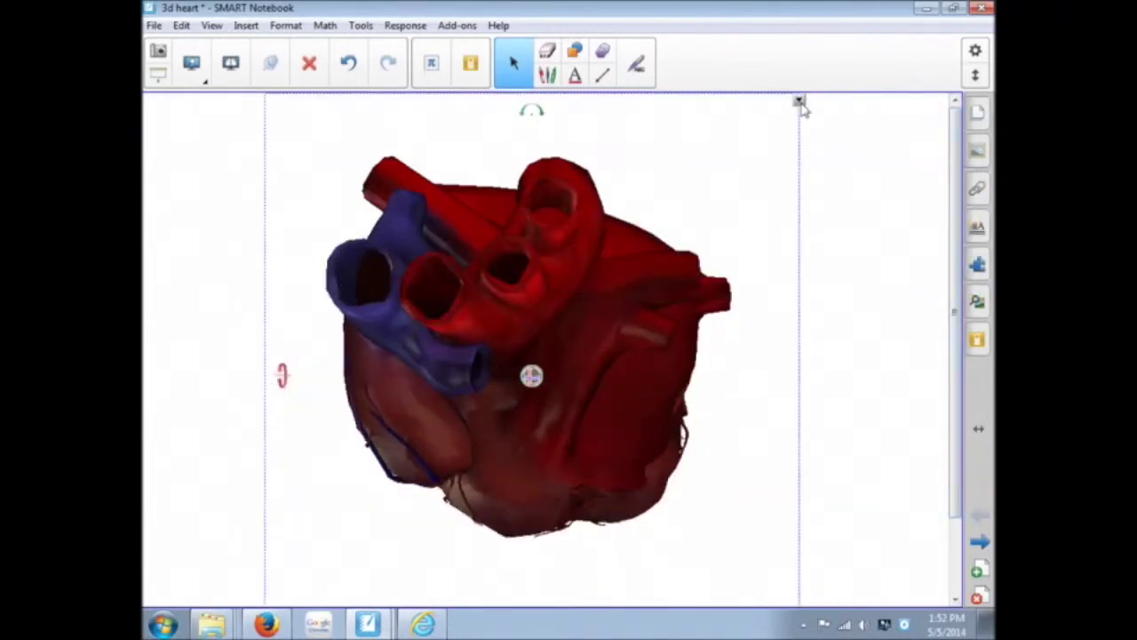
drag(952, 226, 959, 351)
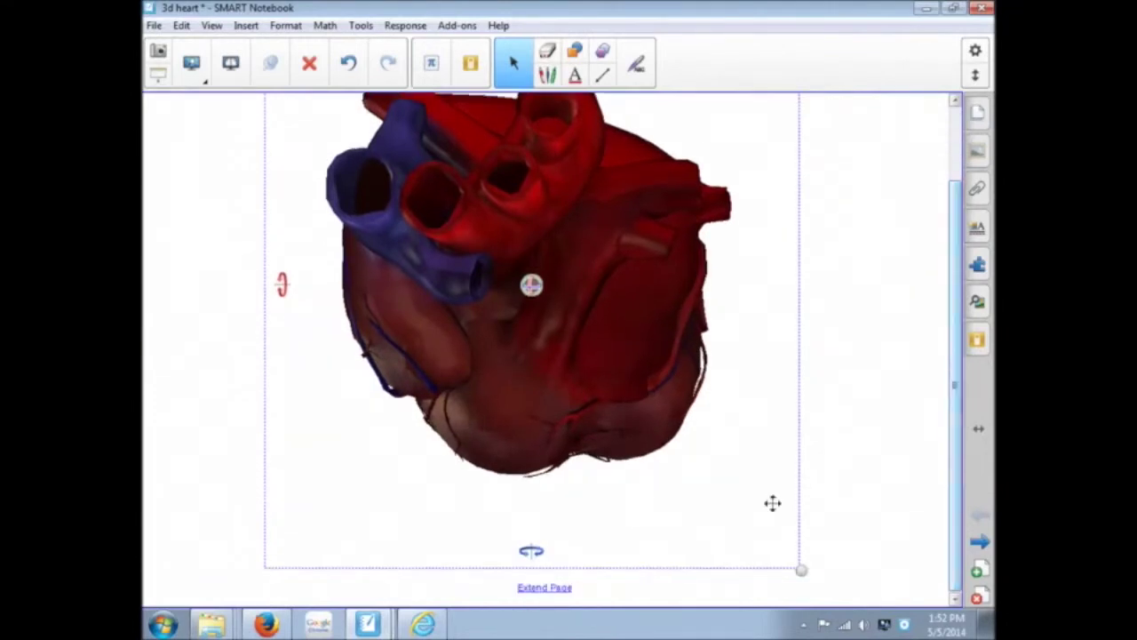
drag(802, 570, 677, 380)
drag(541, 257, 670, 385)
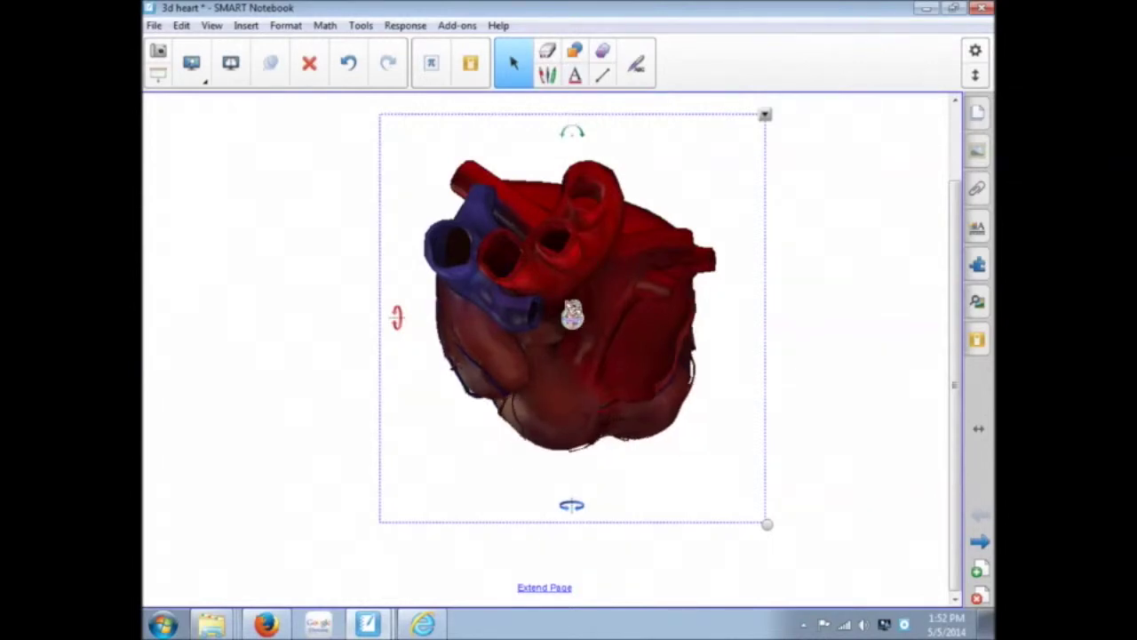
Step: Rotate the heart about each of its axes and freely in 3D, and restore its original orientation with Reset Rotation
drag(572, 134, 606, 157)
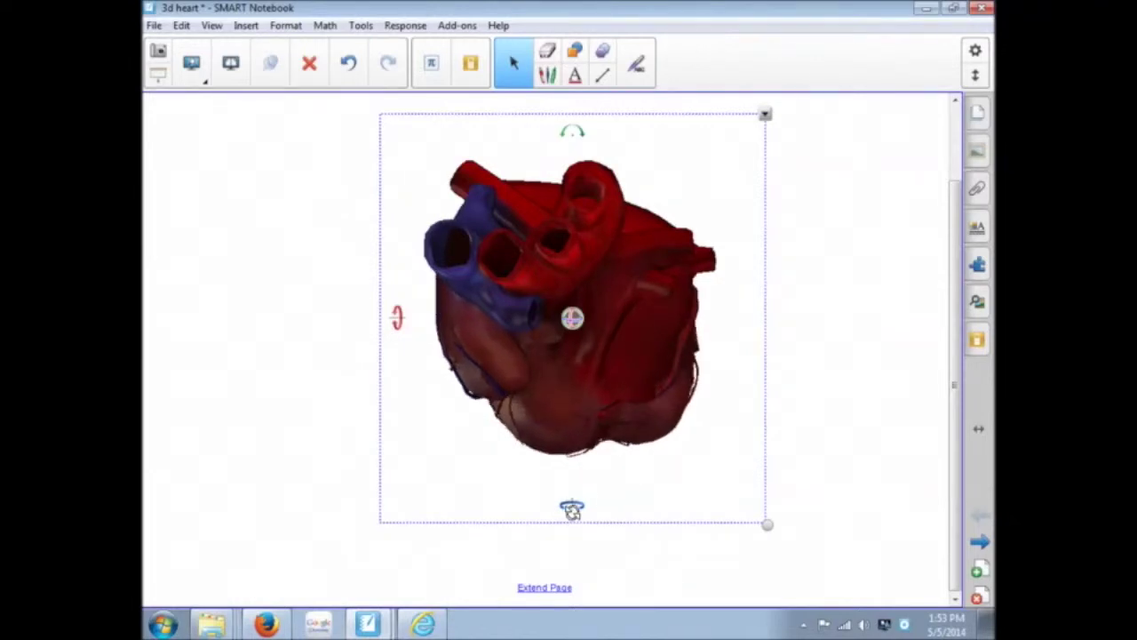
mouse_move(571, 510)
mouse_down()
mouse_move(569, 530)
mouse_move(554, 500)
mouse_move(569, 467)
mouse_move(622, 491)
mouse_move(601, 528)
mouse_move(568, 533)
mouse_move(557, 520)
mouse_move(563, 477)
mouse_move(601, 473)
mouse_move(584, 518)
mouse_move(569, 500)
mouse_move(562, 517)
mouse_move(563, 482)
mouse_move(592, 474)
mouse_move(604, 498)
mouse_move(558, 515)
mouse_move(559, 477)
mouse_move(587, 470)
mouse_move(592, 503)
mouse_move(573, 509)
mouse_move(586, 489)
mouse_move(558, 514)
mouse_up()
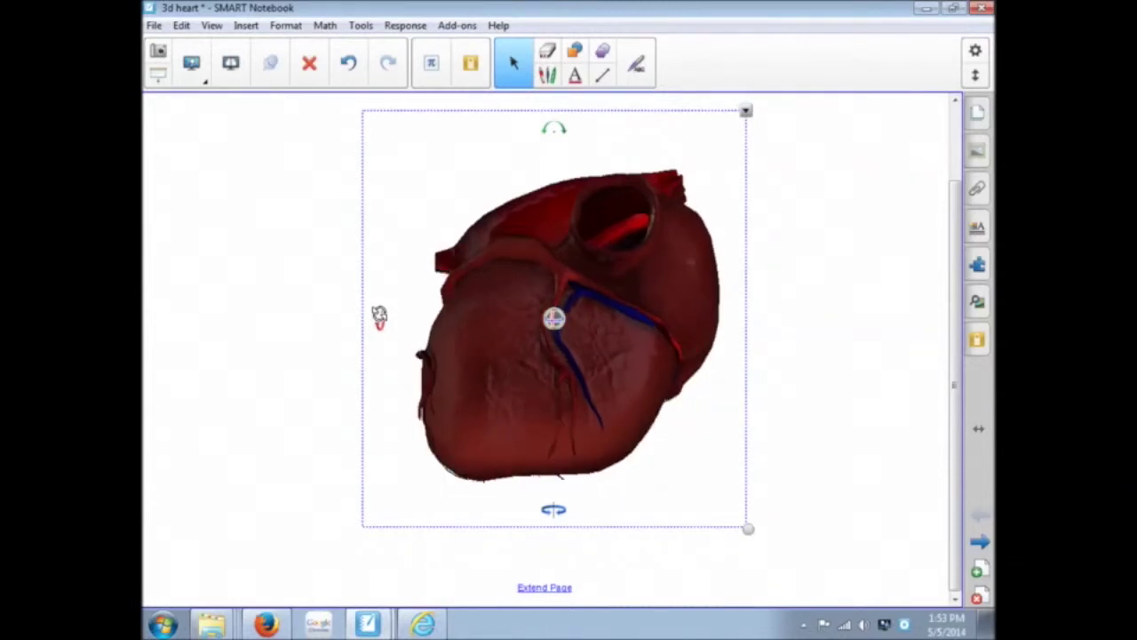
drag(379, 316, 548, 322)
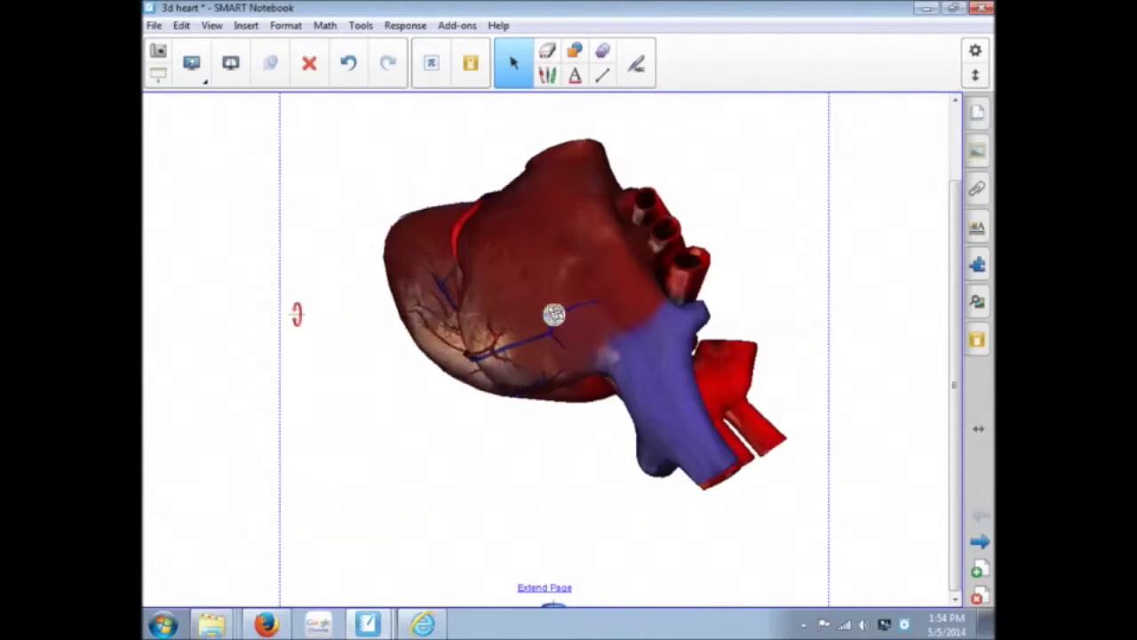
drag(554, 315, 835, 115)
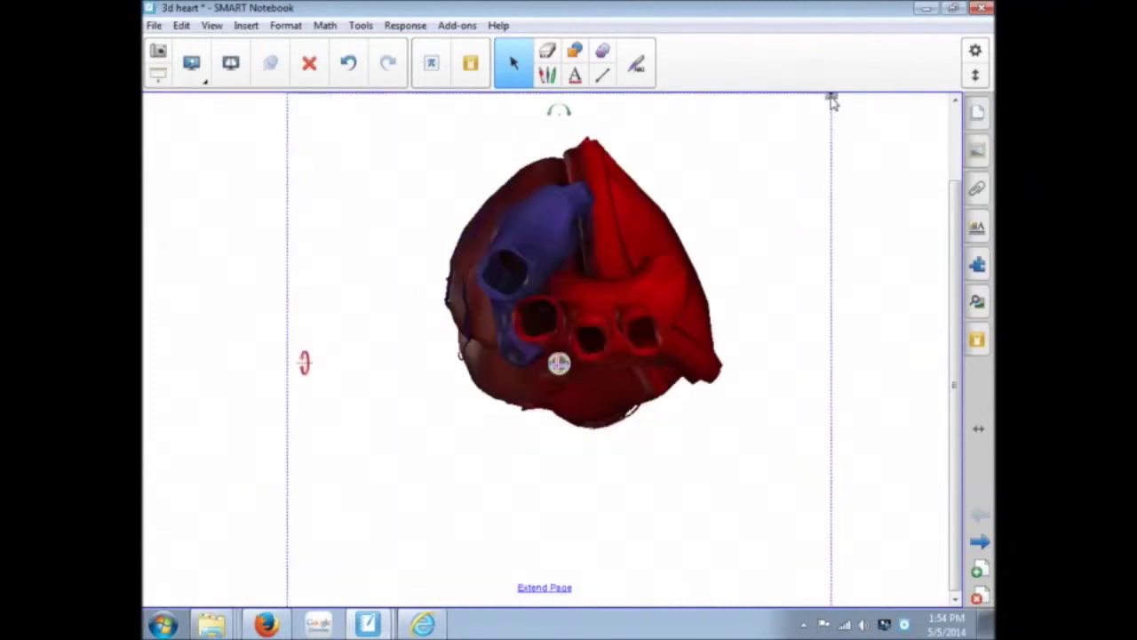
click(831, 98)
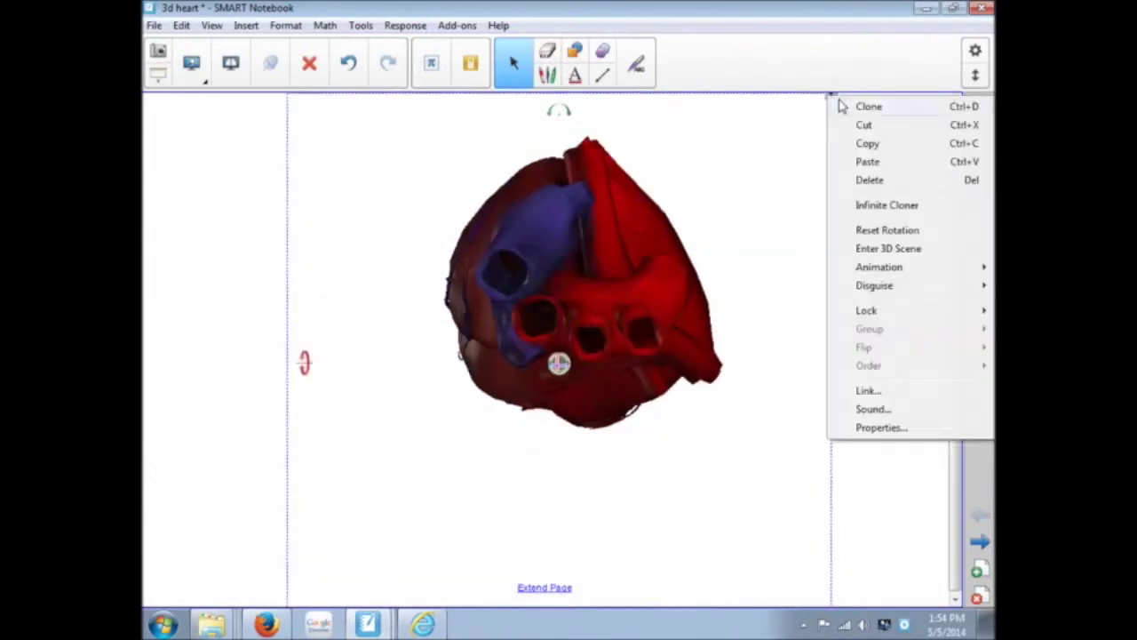
click(875, 231)
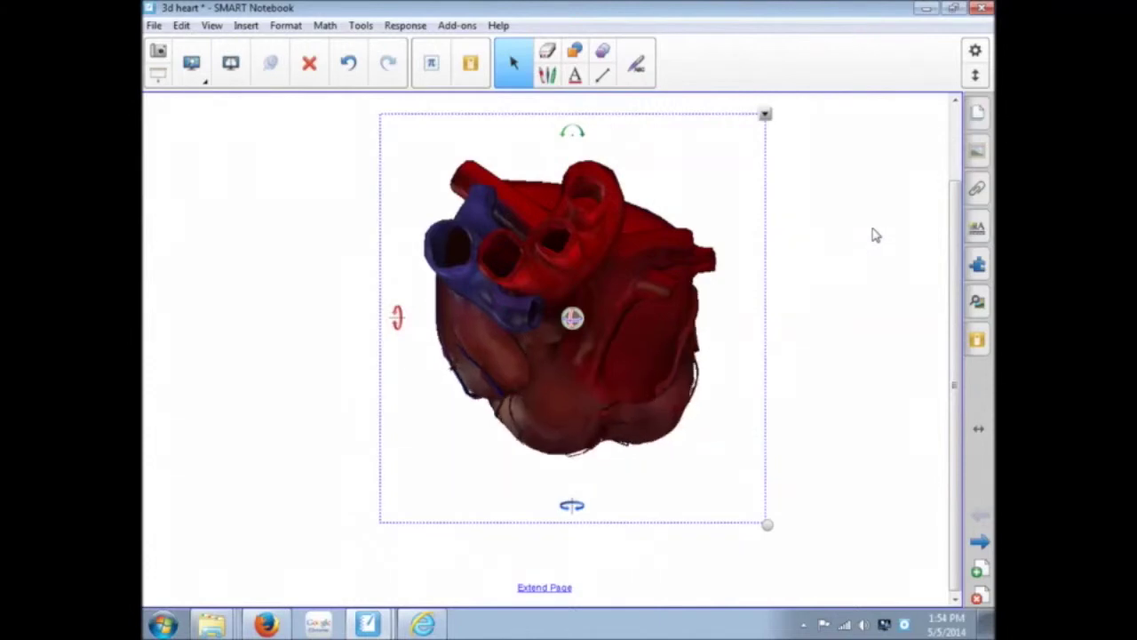
Step: Apply the Disguised option to the heart model
click(751, 175)
mouse_move(802, 353)
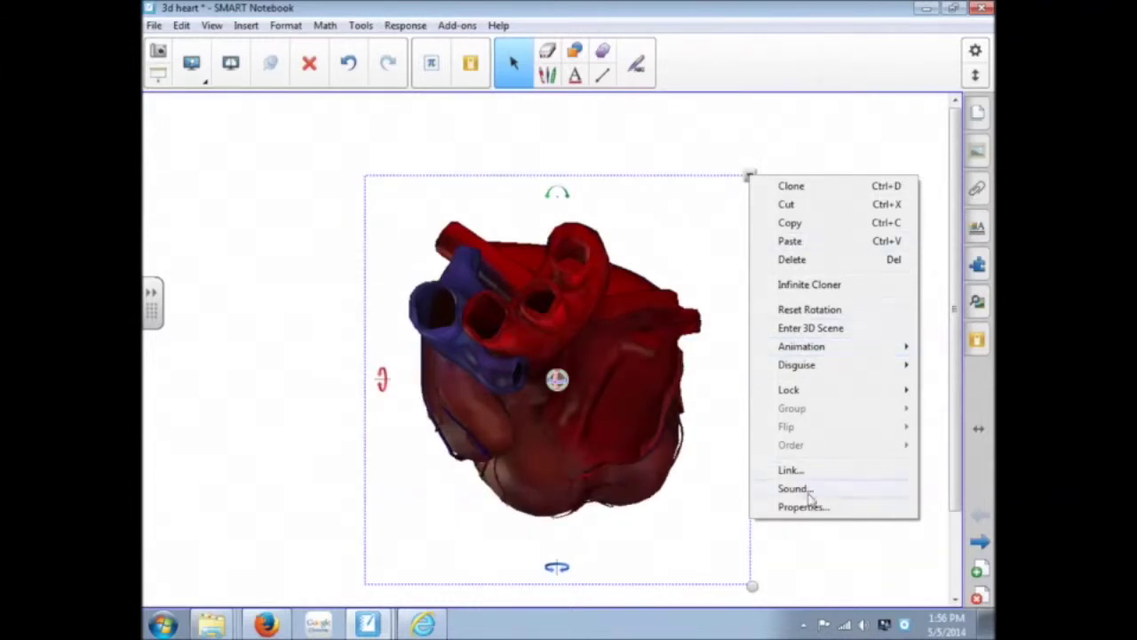
mouse_move(809, 374)
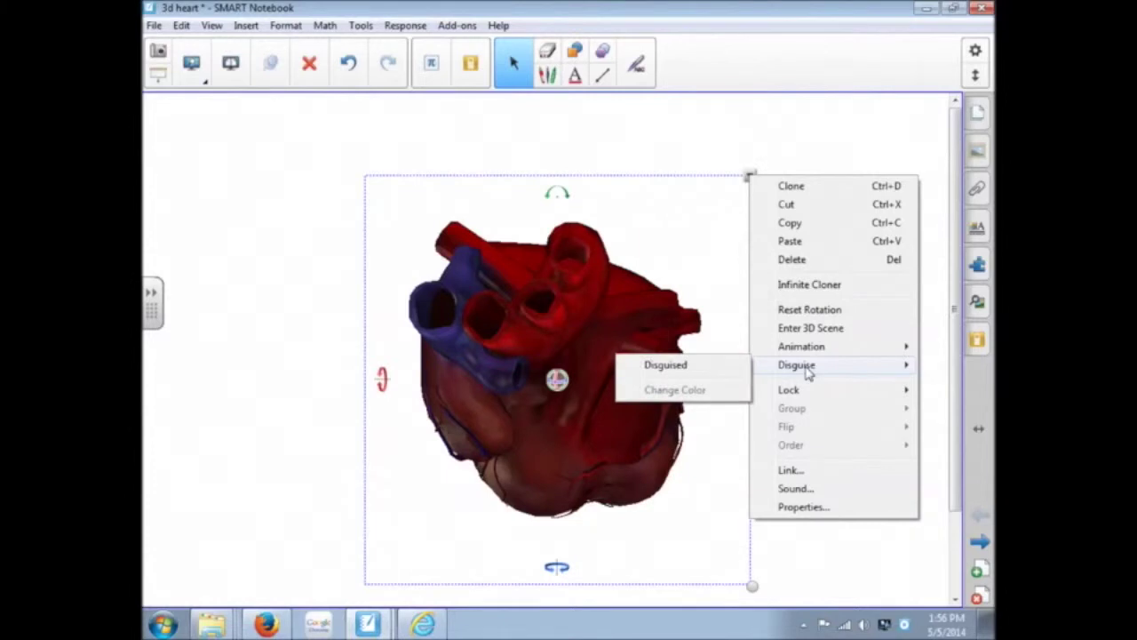
click(697, 364)
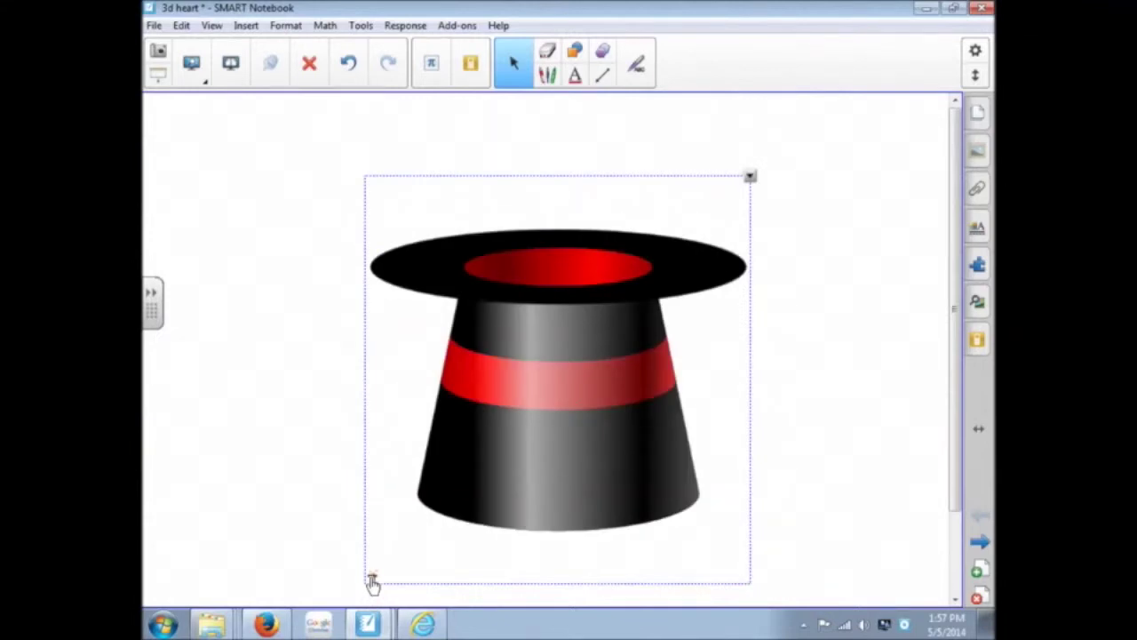
Step: Switch the disguised model between heart and magic hat a few times, leaving the heart revealed and deselected
click(373, 585)
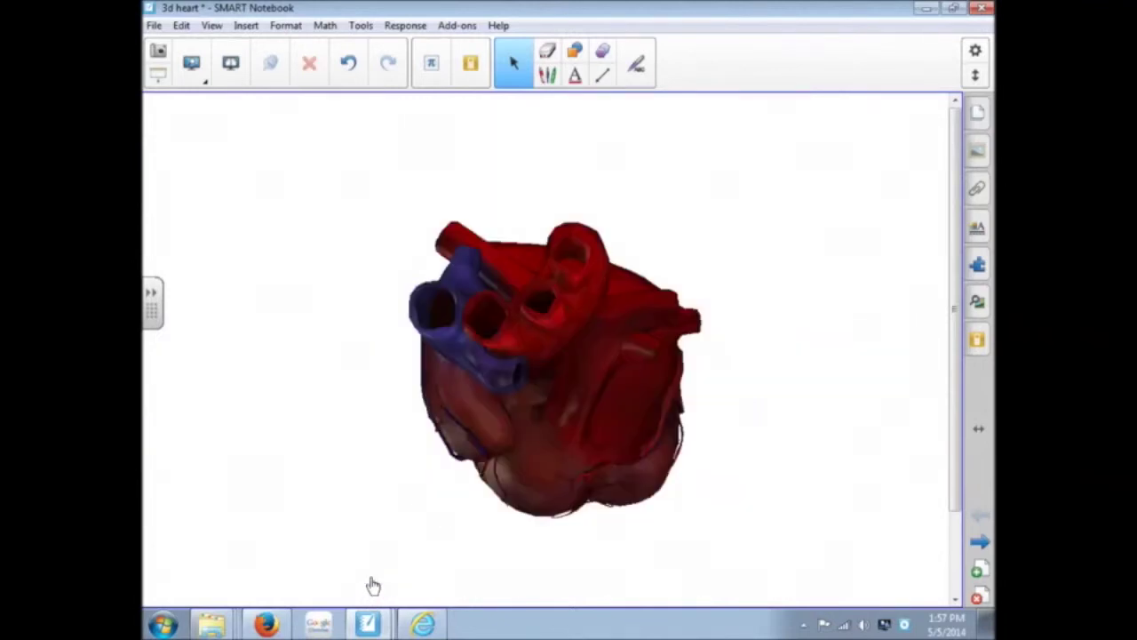
click(379, 580)
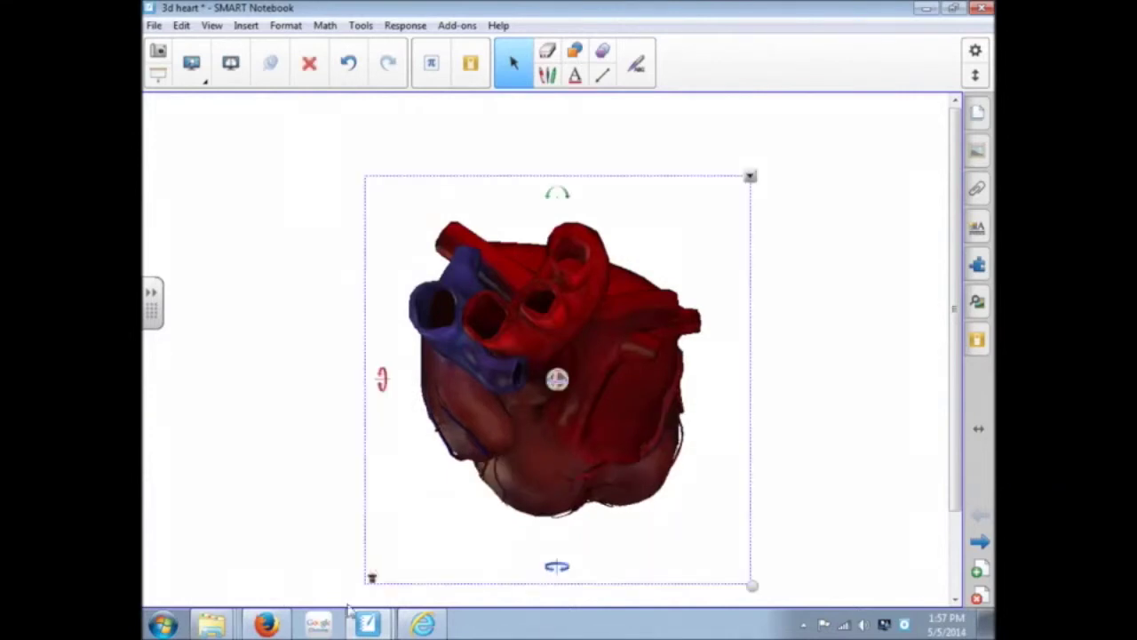
click(373, 586)
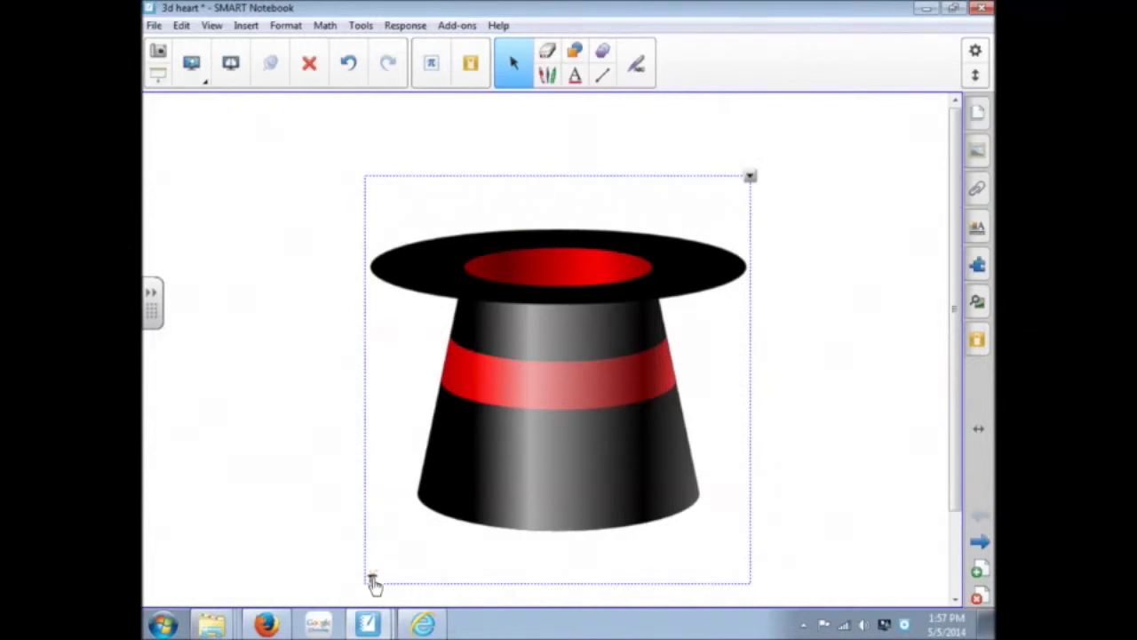
click(373, 582)
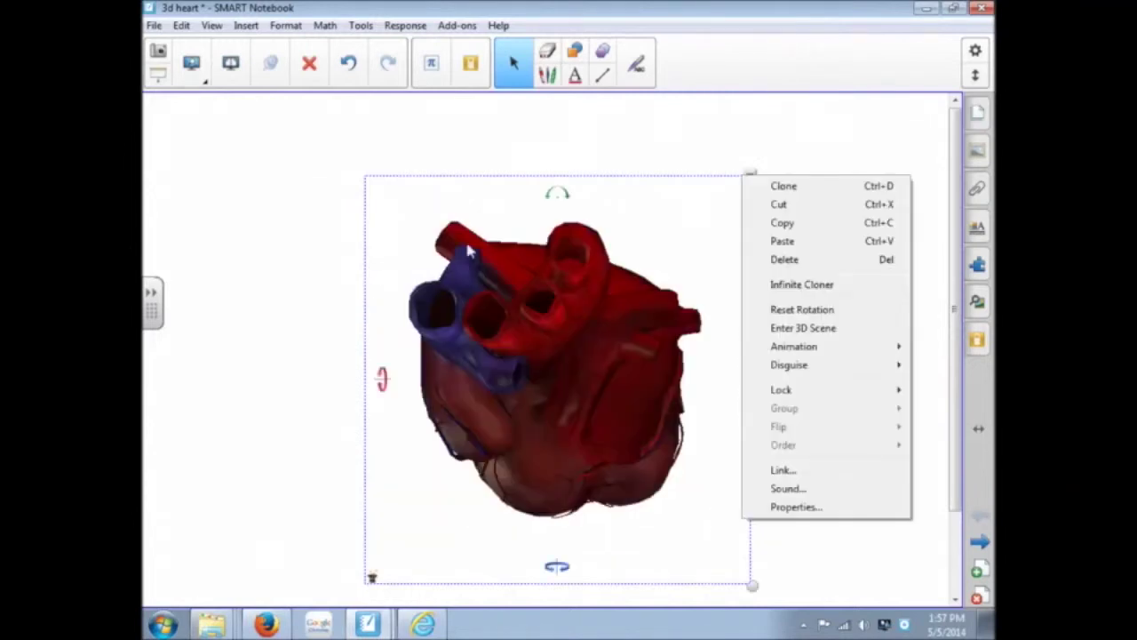
click(311, 254)
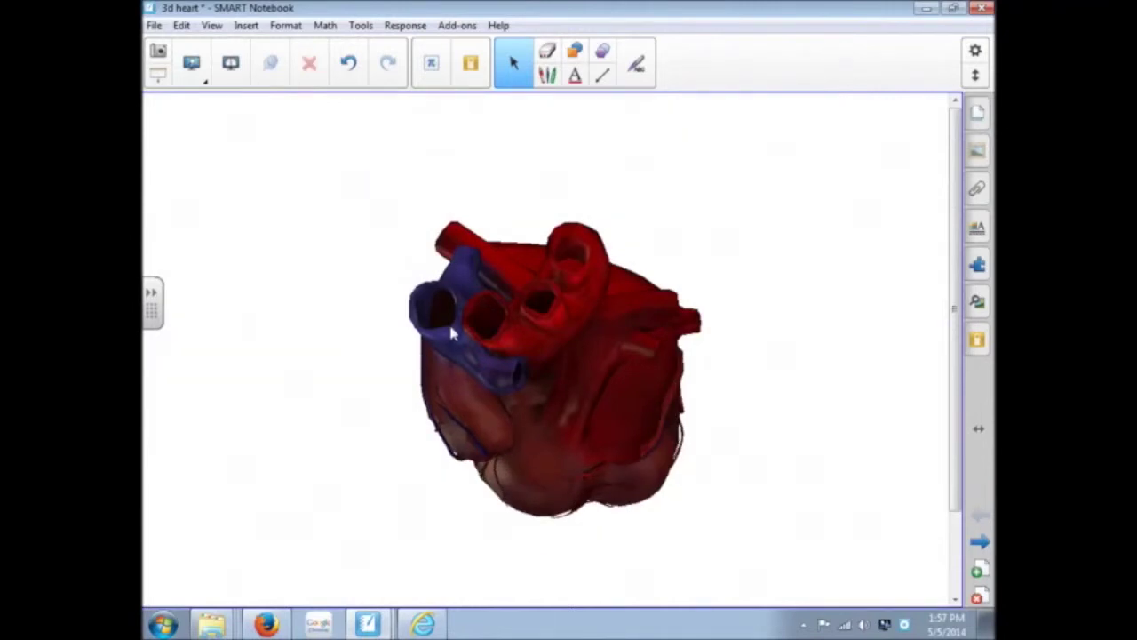
Step: Add a label to the blue vessel of the heart and set its text to "vein"
right_click(450, 333)
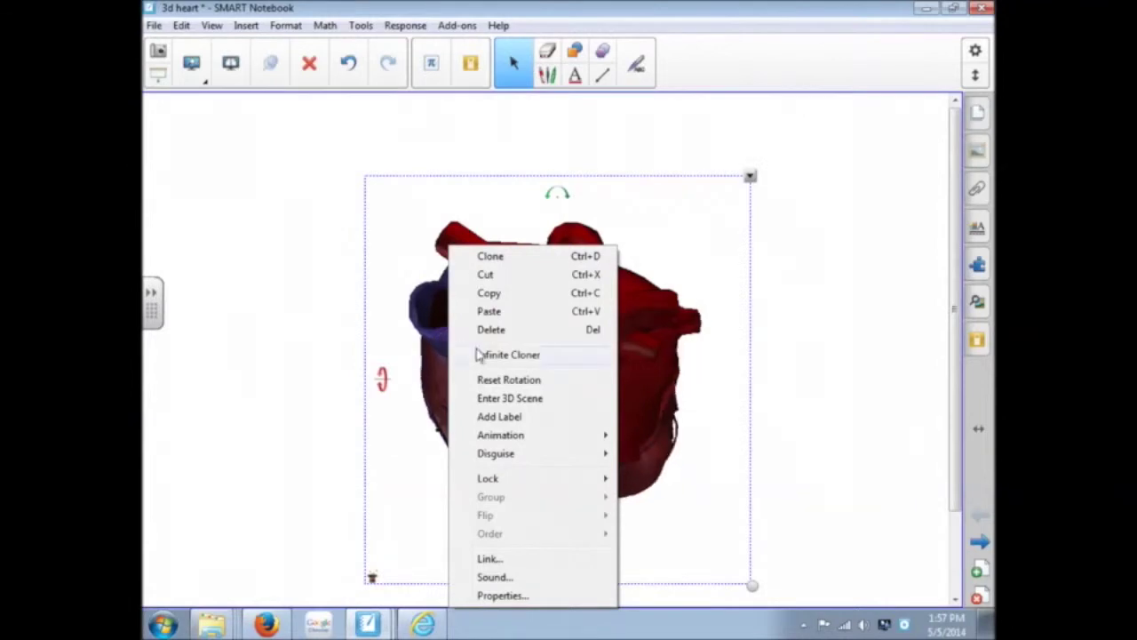
click(493, 417)
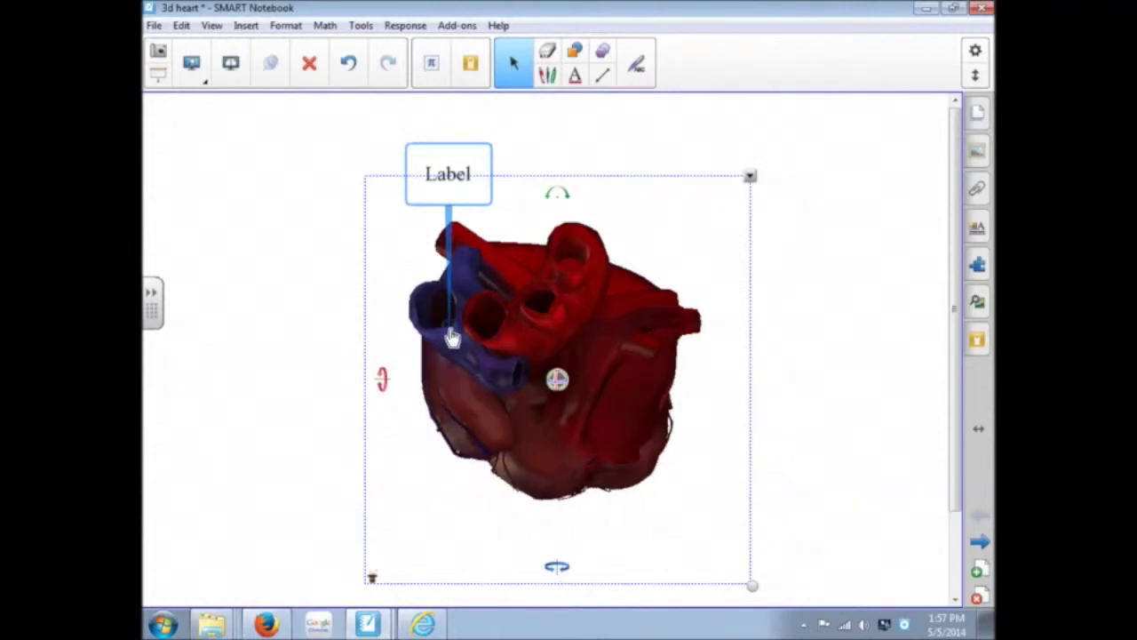
click(449, 175)
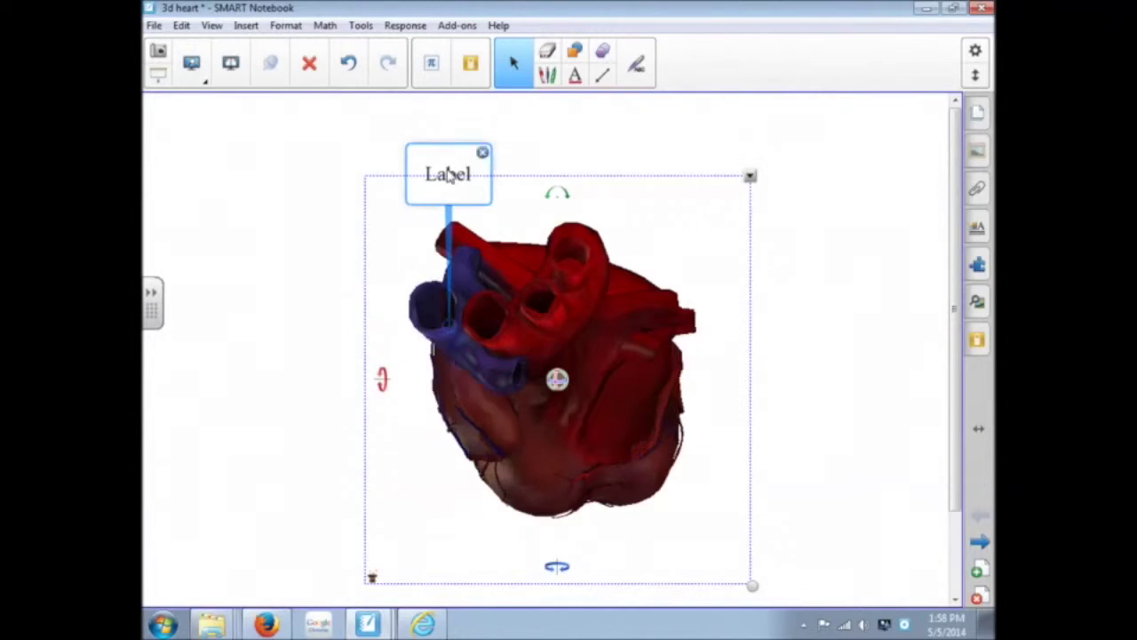
click(448, 175)
double_click(447, 173)
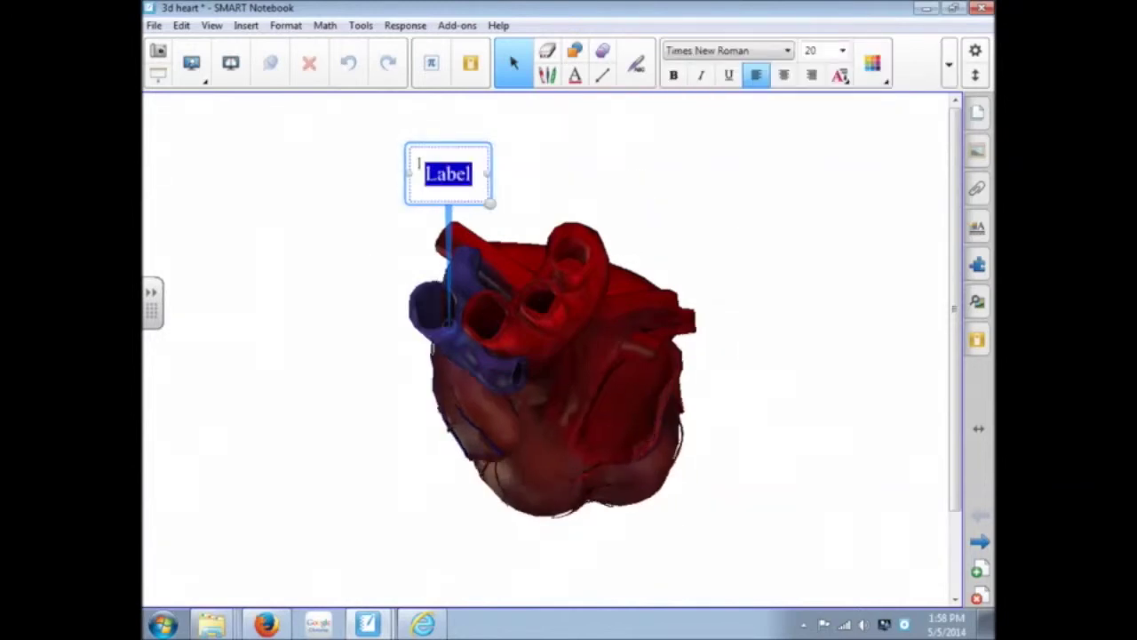
text(vein)
click(551, 178)
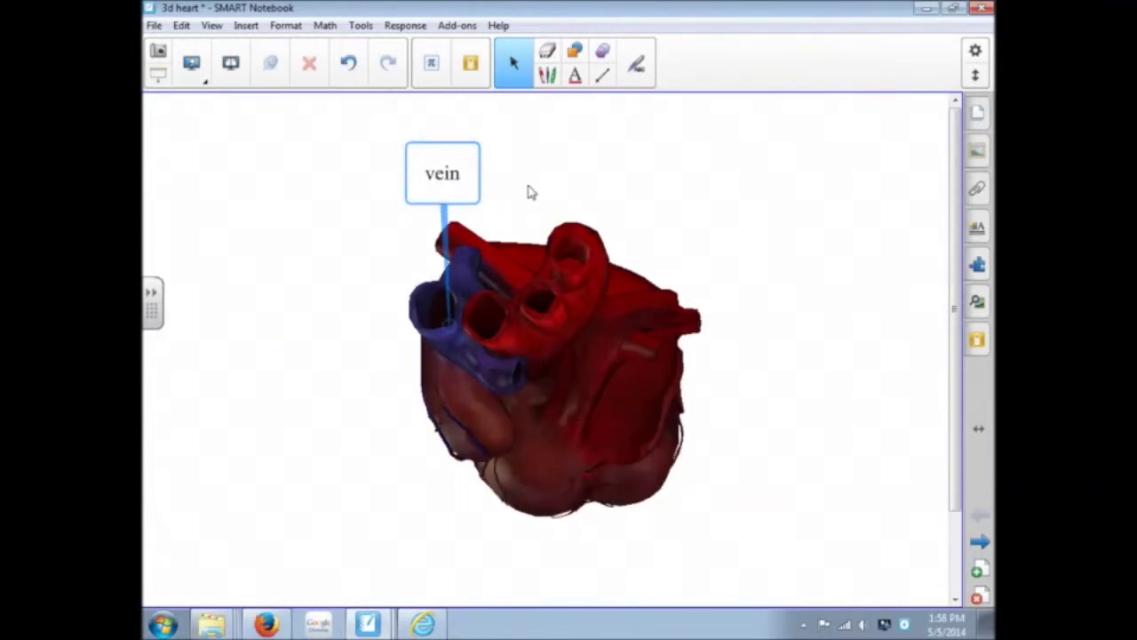
Step: Add a label reading "artery" to the upper red vessel, and move the two labels out to opposite sides of the heart
right_click(578, 273)
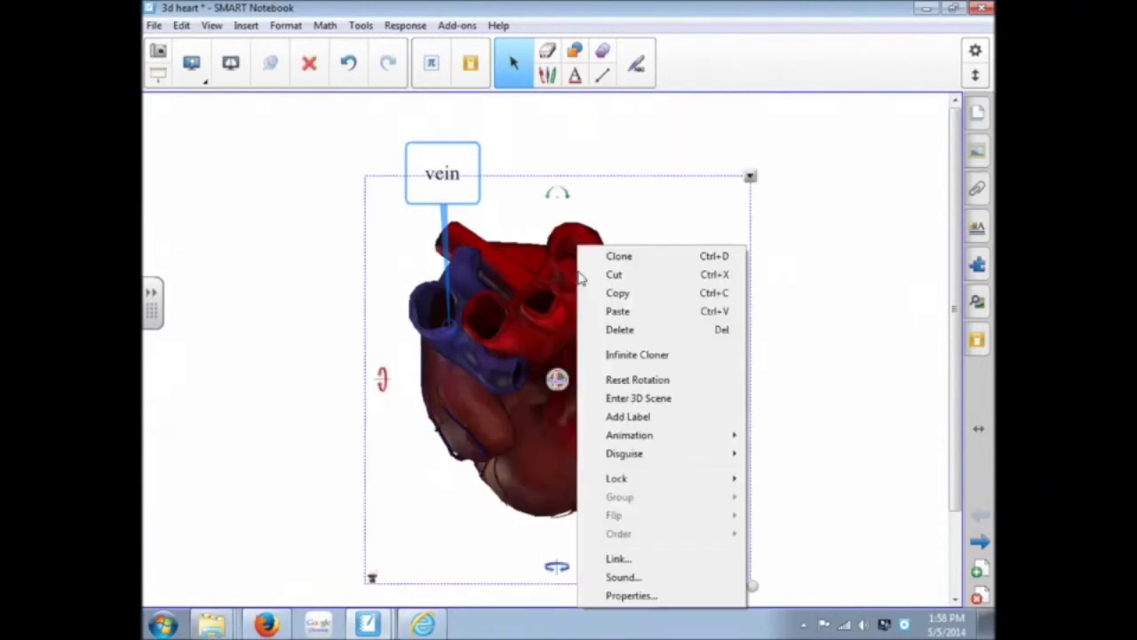
click(629, 416)
text(artery)
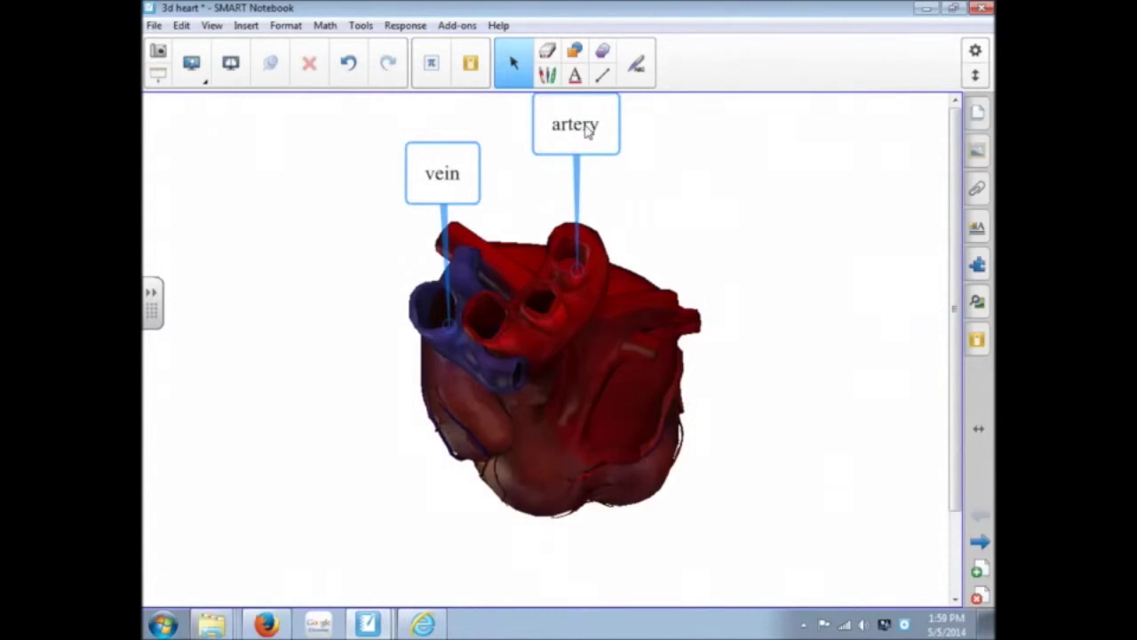
drag(586, 131, 867, 150)
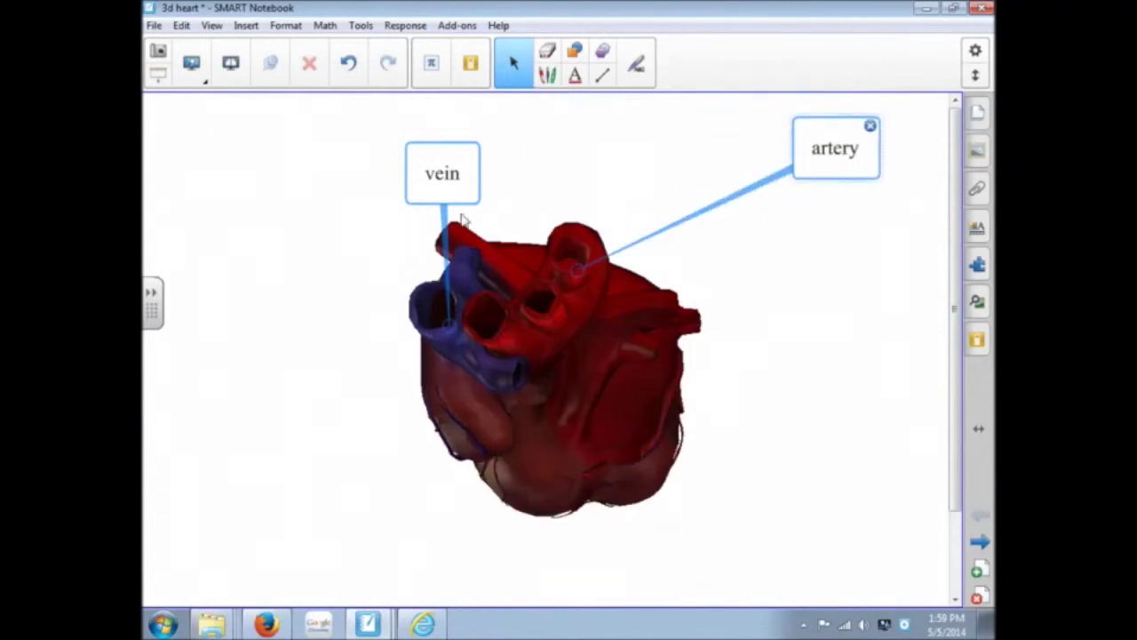
drag(452, 184, 248, 161)
Step: Rotate the heart freely to an upright front view with its vessels pointing up, and deselect it
click(575, 362)
drag(559, 379, 785, 181)
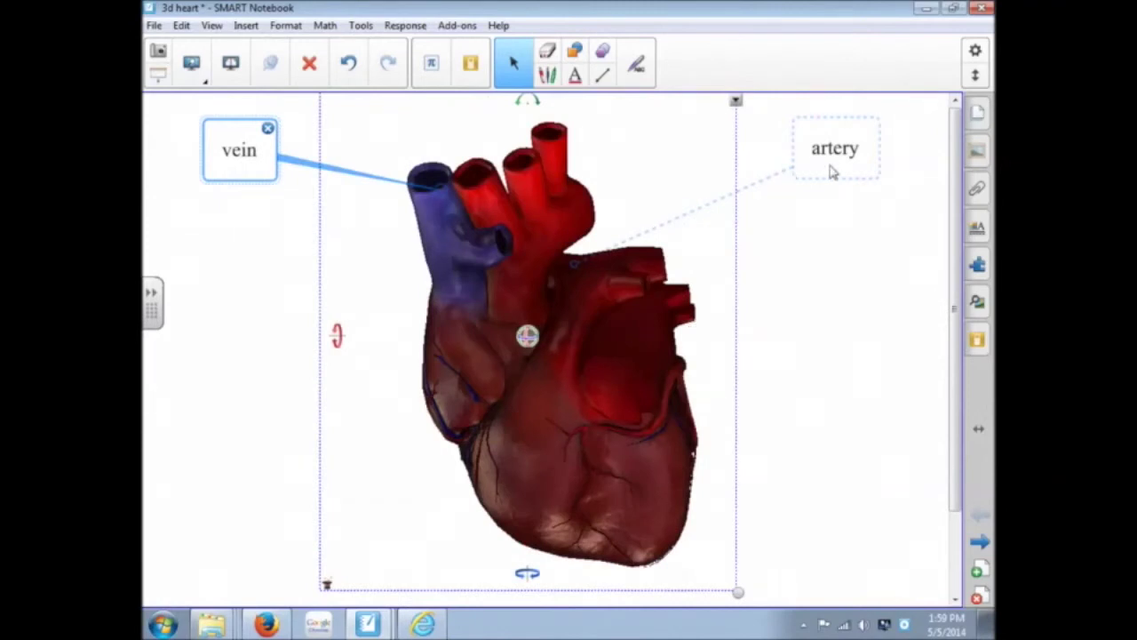
click(756, 258)
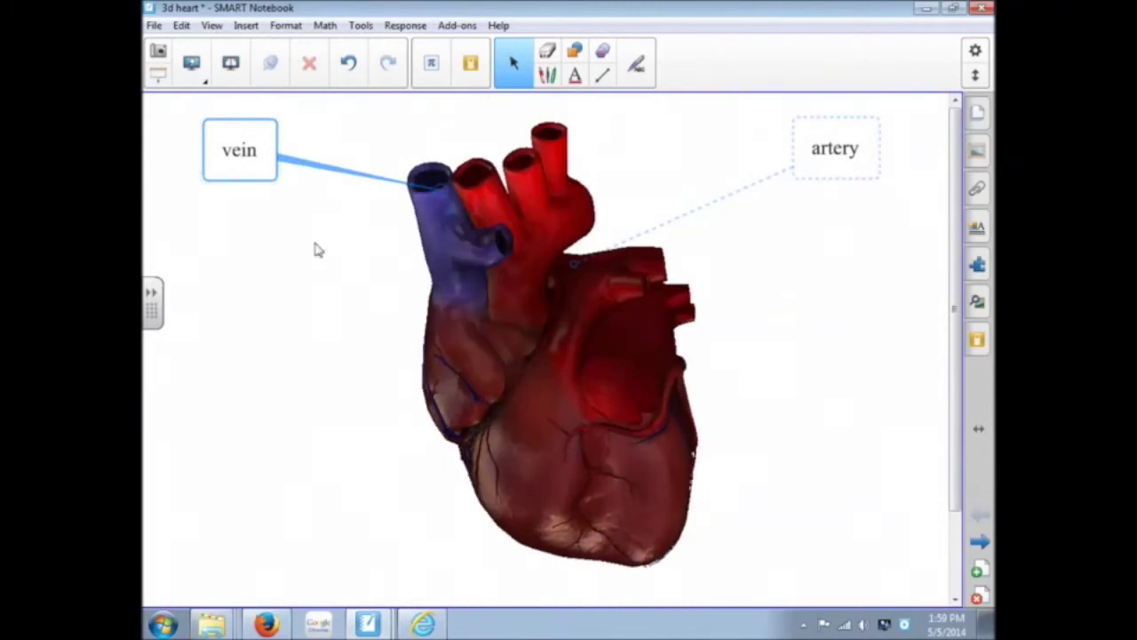
Step: Delete the "artery" and "vein" labels from the heart
click(860, 153)
key(Delete)
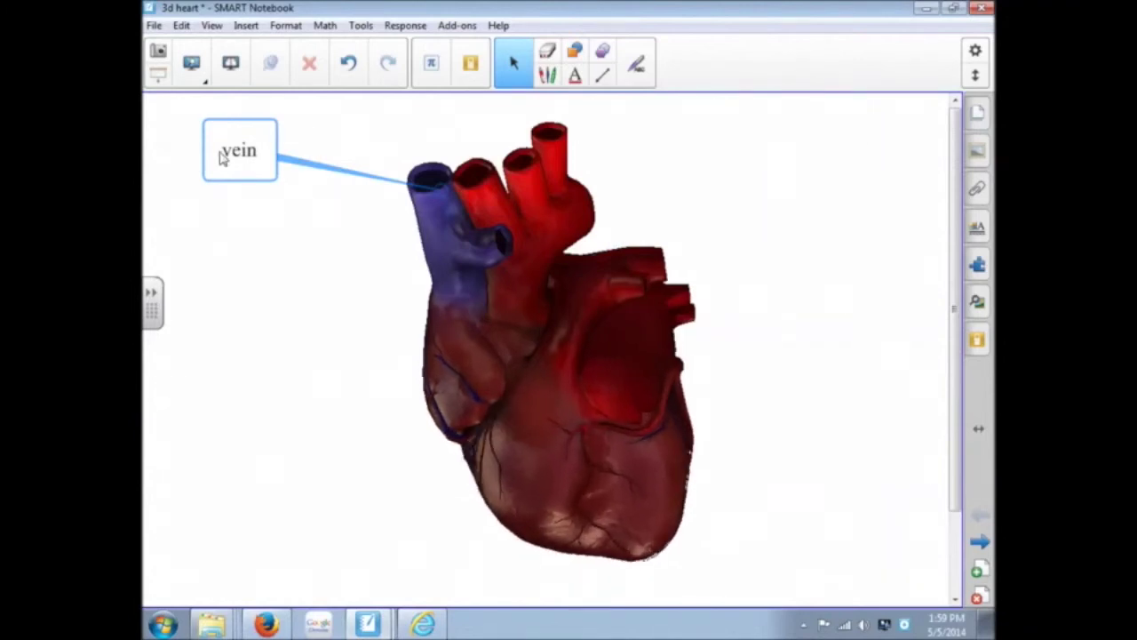
click(222, 157)
key(Delete)
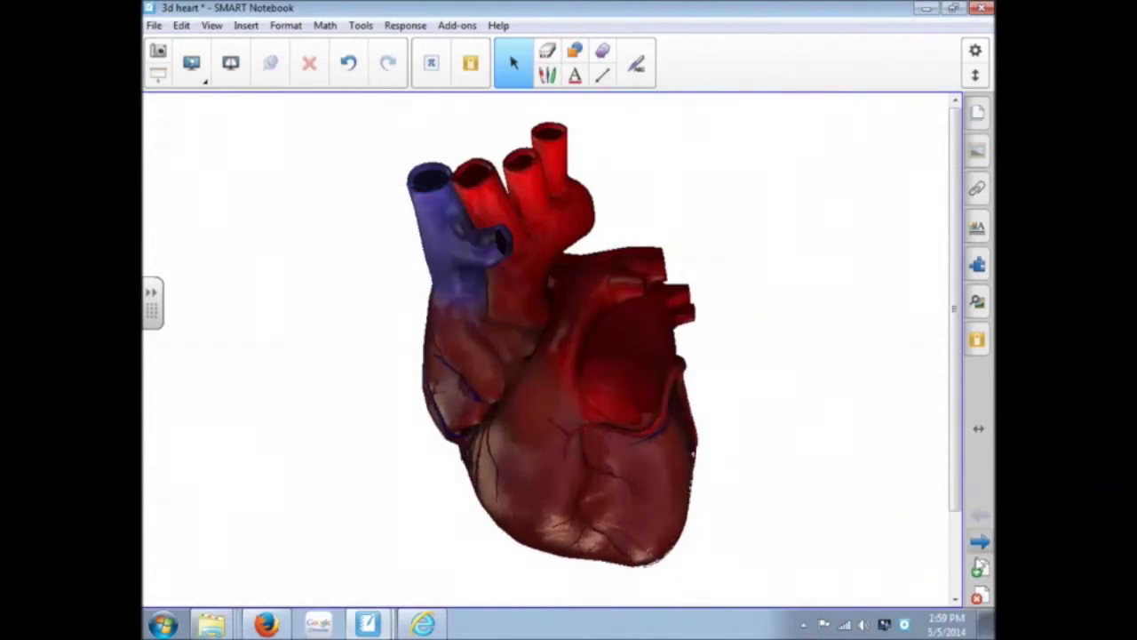
Step: On page 2, tilt the round building model to expose its interior, and label its center with the red handwritten word "Stage"
click(980, 542)
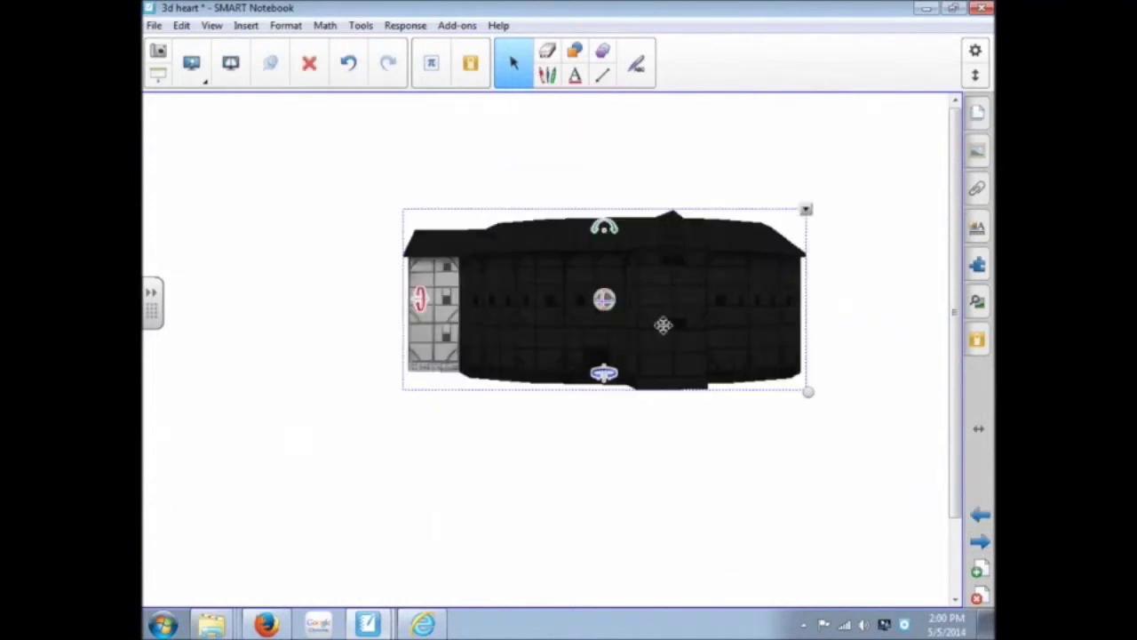
right_click(605, 373)
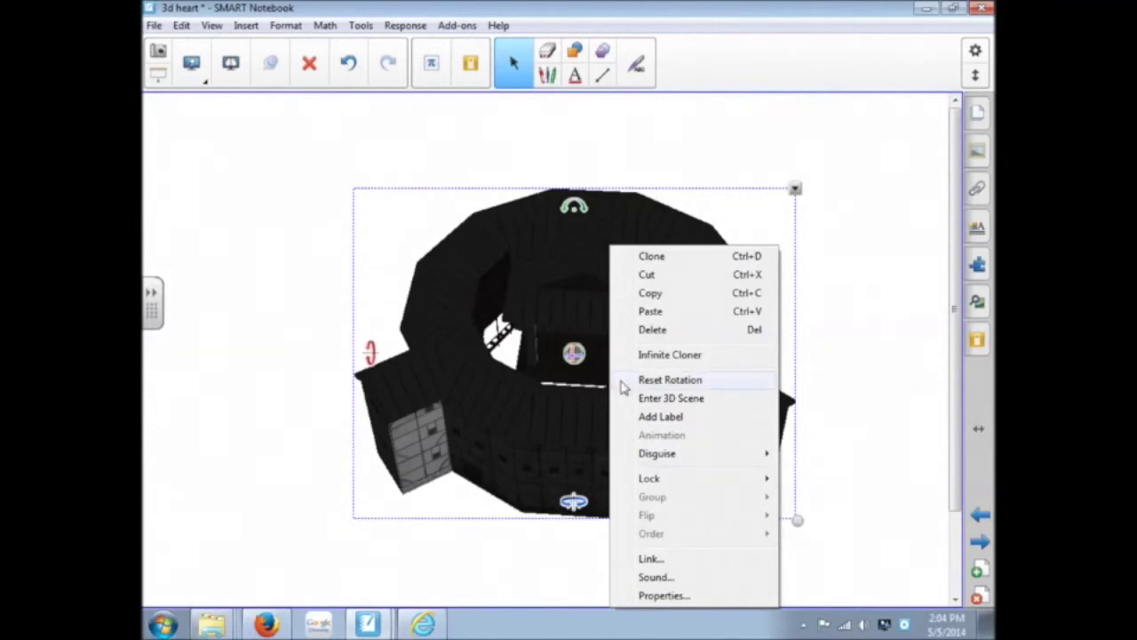
click(660, 417)
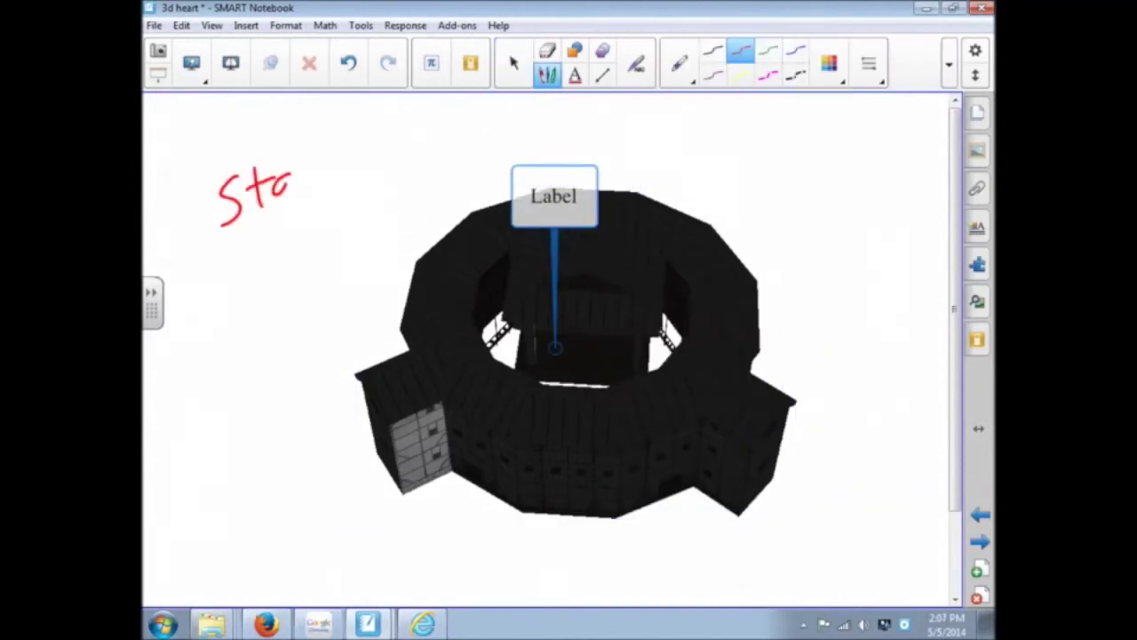
drag(326, 197, 552, 178)
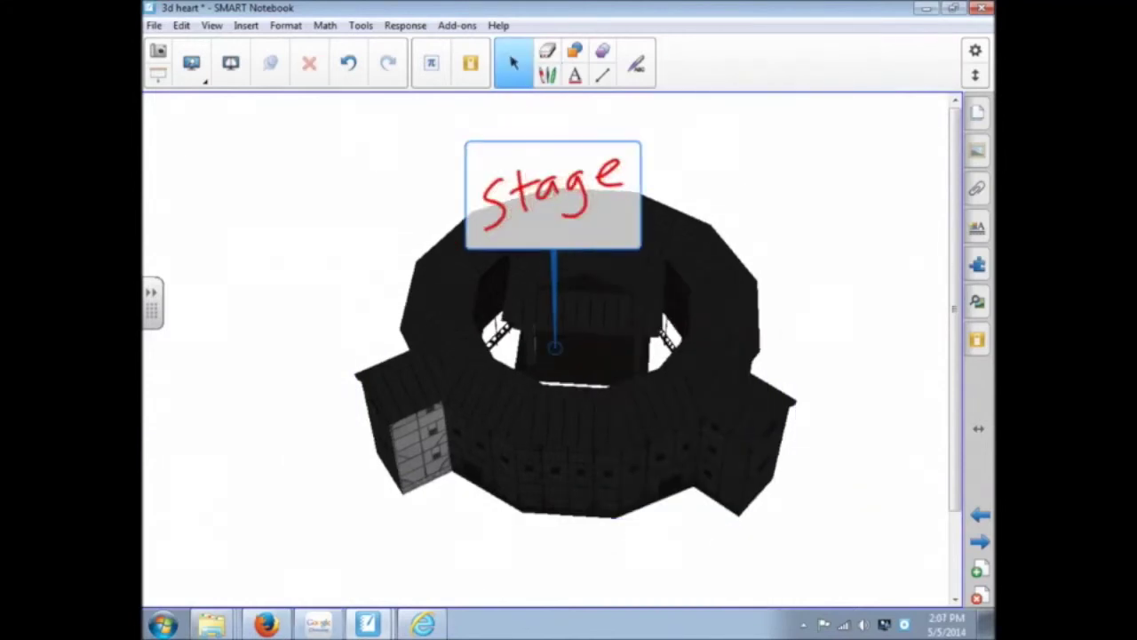